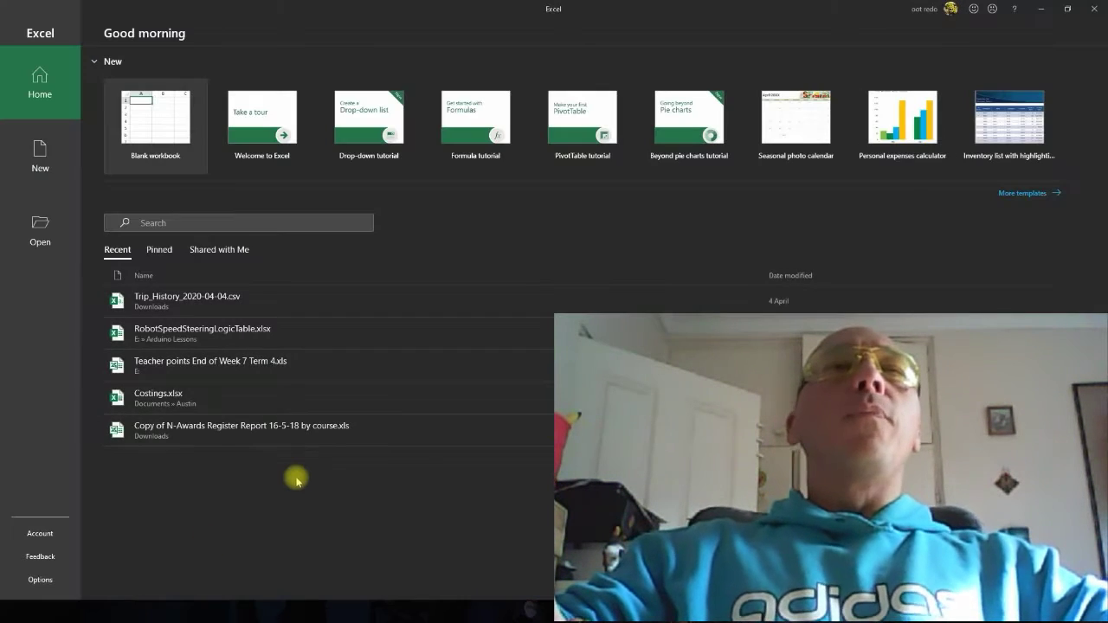
Create a blank workbook and enter the headings City in C4 and Population in D4
{"action": "left_click", "coordinate": [171, 133]}
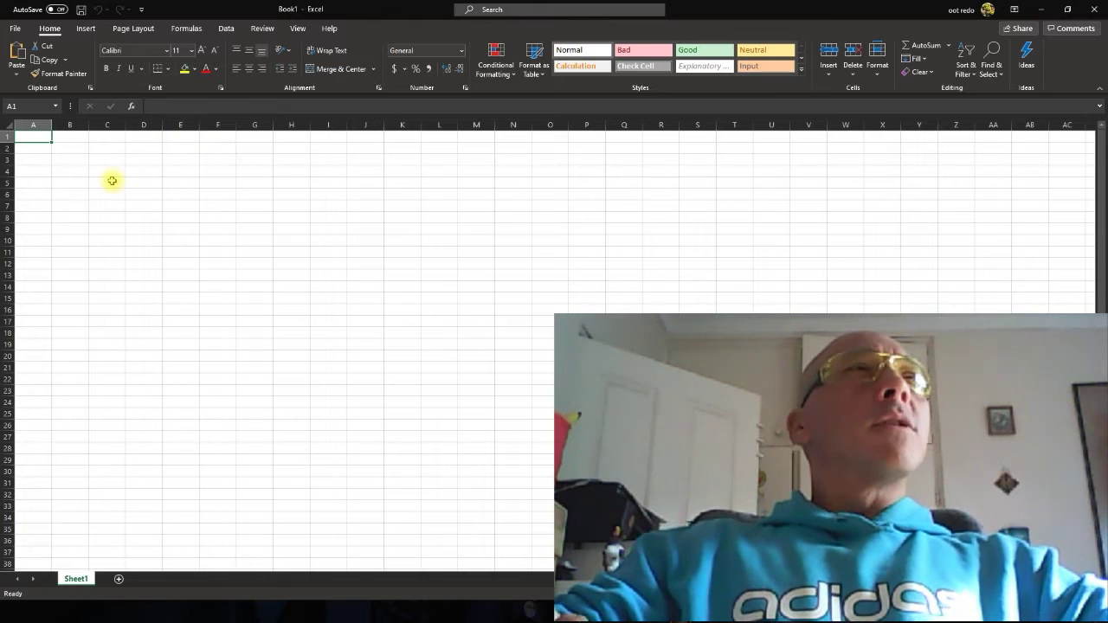
{"action": "left_click", "coordinate": [101, 171]}
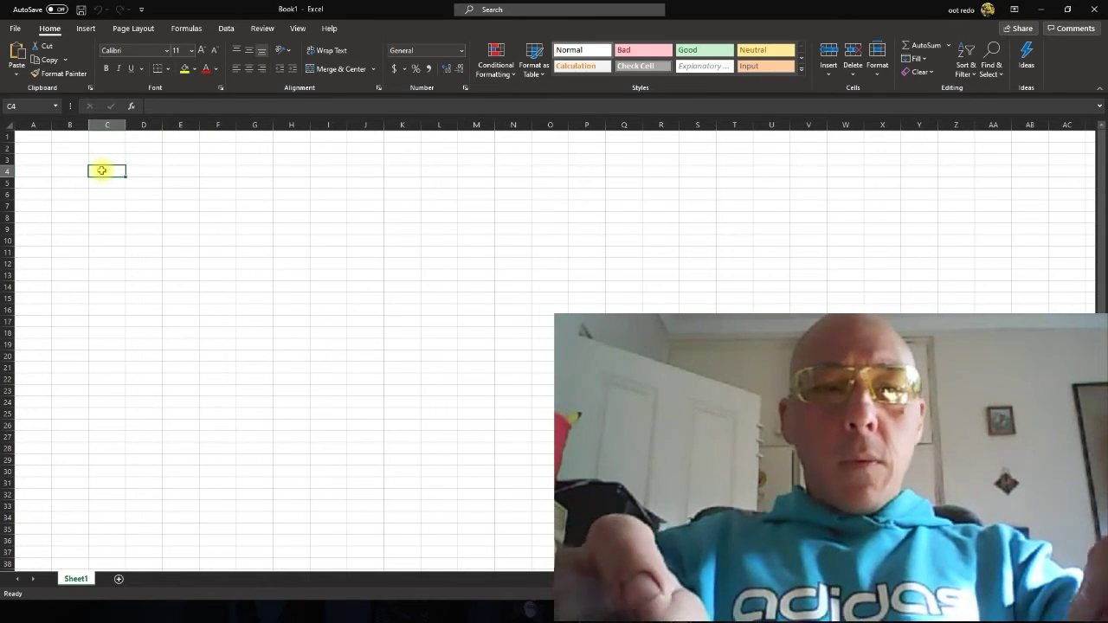
{"action": "type", "text": "City"}
{"action": "key", "text": "Right"}
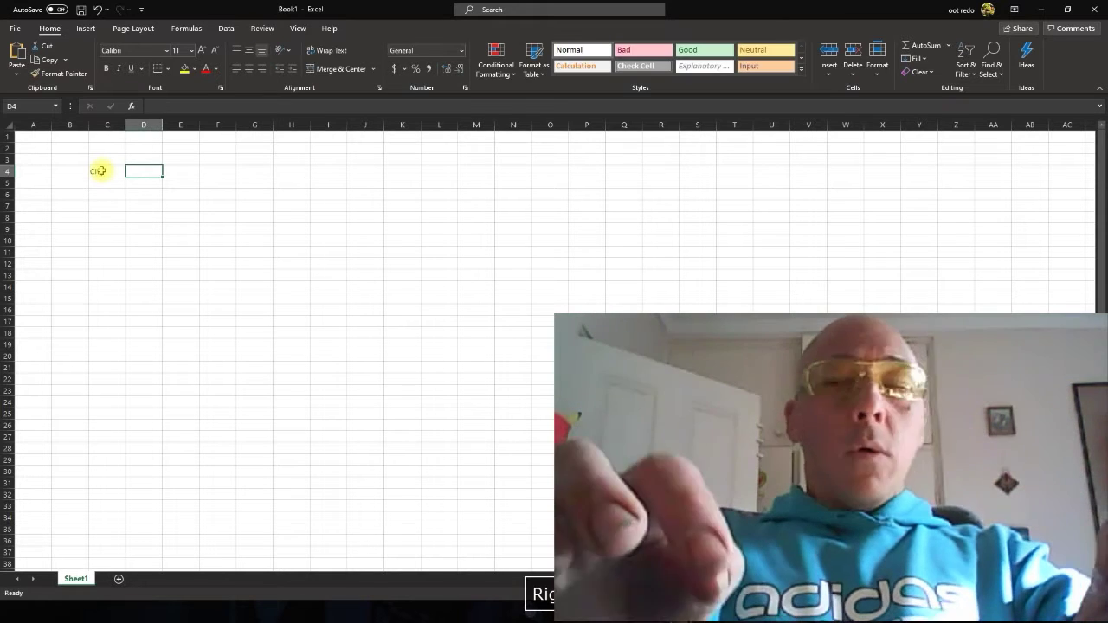
{"action": "type", "text": "Populaat"}
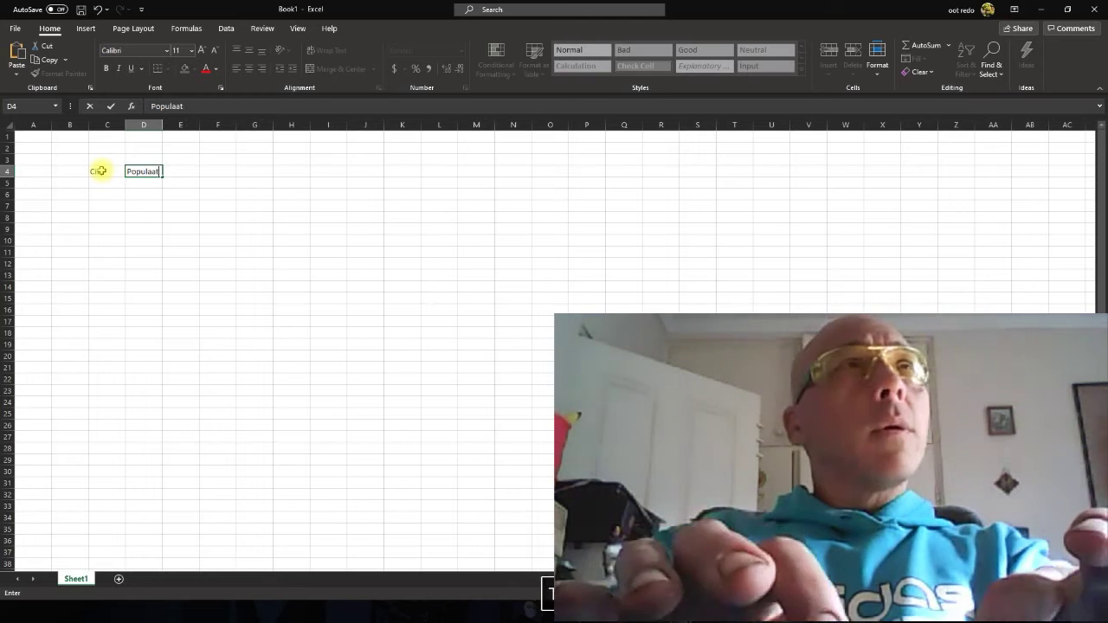
{"action": "type", "text": "io"}
{"action": "key", "text": "BackSpace"}
{"action": "key", "text": "BackSpace"}
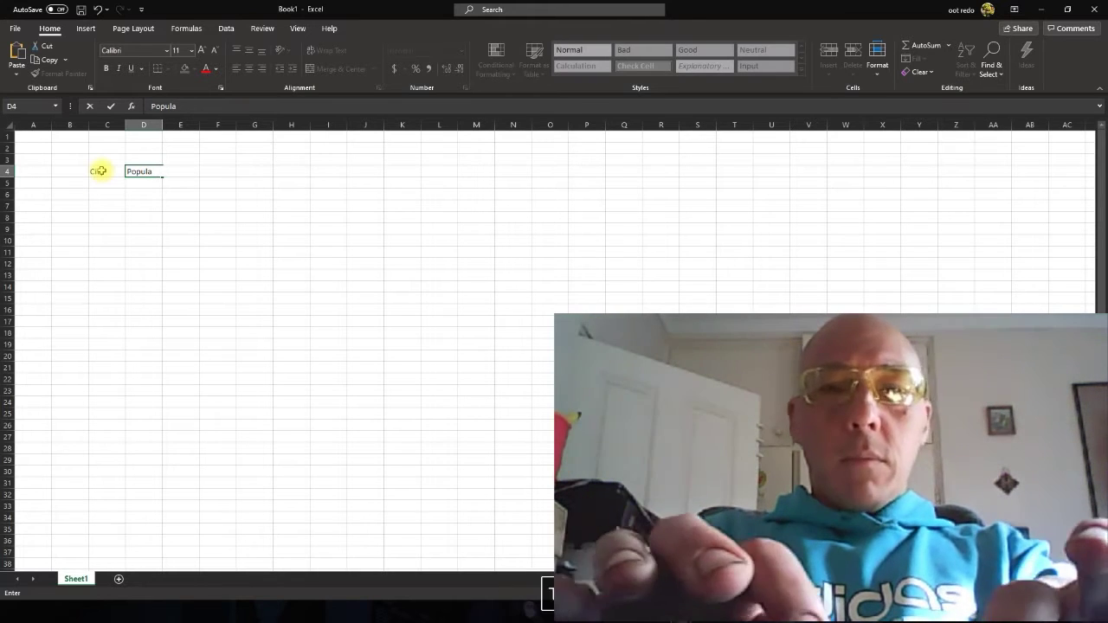
{"action": "type", "text": "tion"}
{"action": "key", "text": "Return"}
Fill in the first two table rows from C6: Sydney with 6 and Brisbane with 3
{"action": "key", "text": "Left"}
{"action": "key", "text": "Down"}
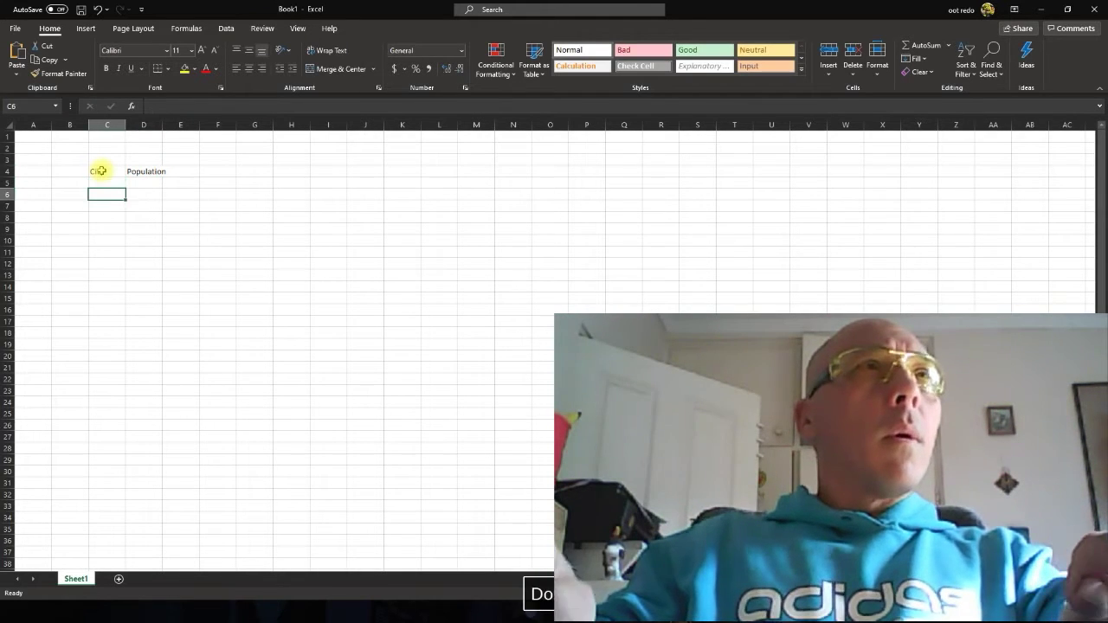
{"action": "type", "text": "Sydney"}
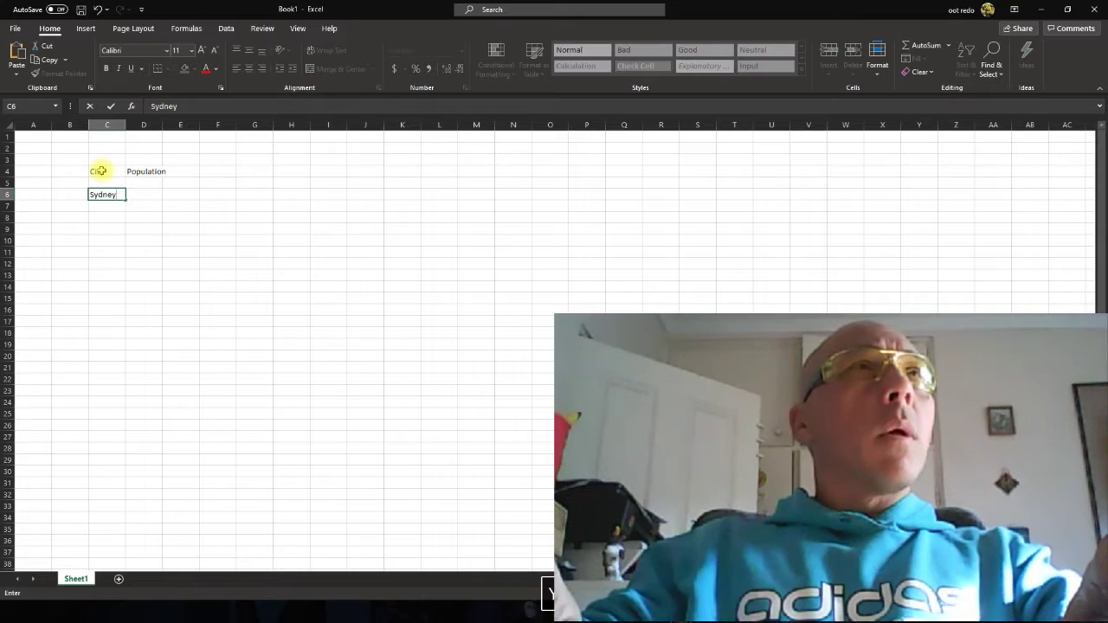
{"action": "key", "text": "Right"}
{"action": "type", "text": "6"}
{"action": "key", "text": "Return"}
{"action": "key", "text": "Left"}
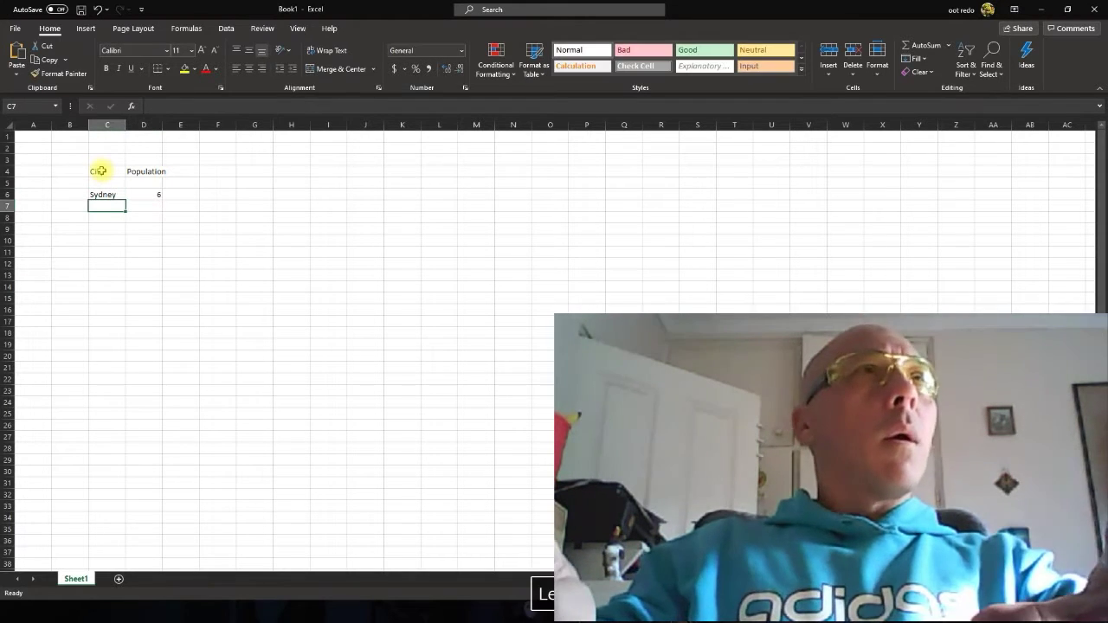
{"action": "type", "text": "Brisba"}
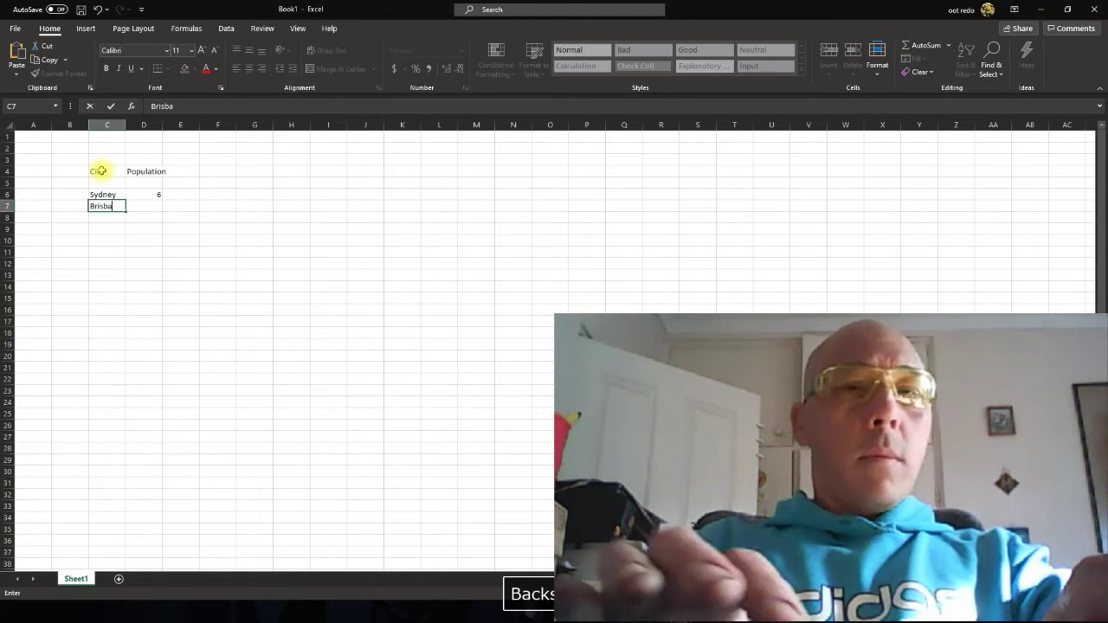
{"action": "type", "text": "snne"}
{"action": "key", "text": "Right"}
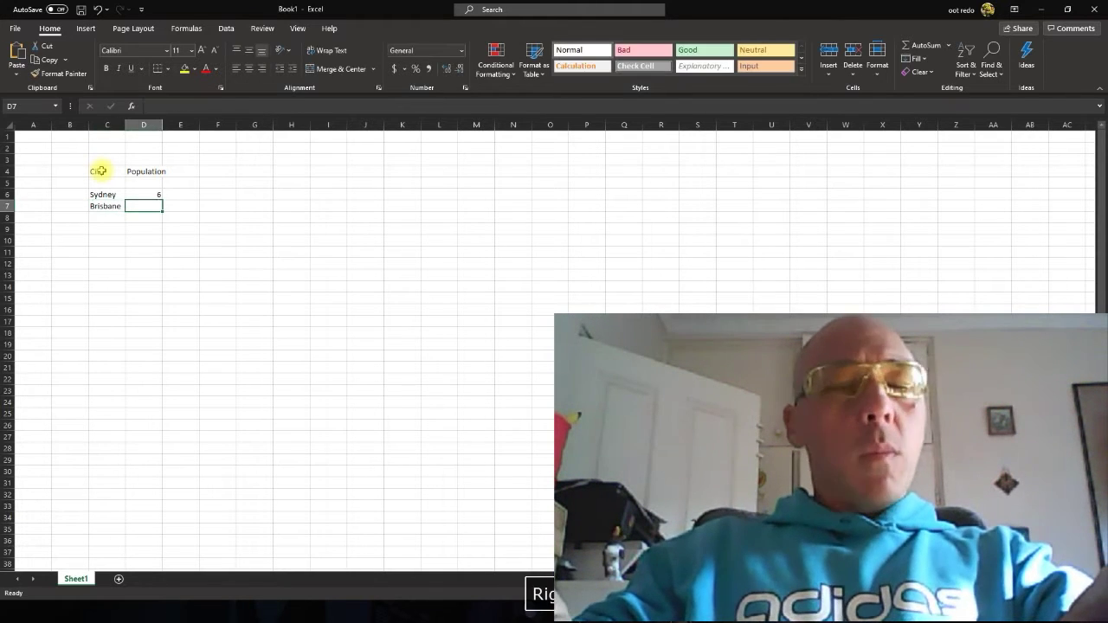
{"action": "type", "text": "3"}
{"action": "key", "text": "Return"}
Add Melbourne with 5 and Adelaide with 1 in rows 8 and 9 of the table
{"action": "key", "text": "Left"}
{"action": "type", "text": "M"}
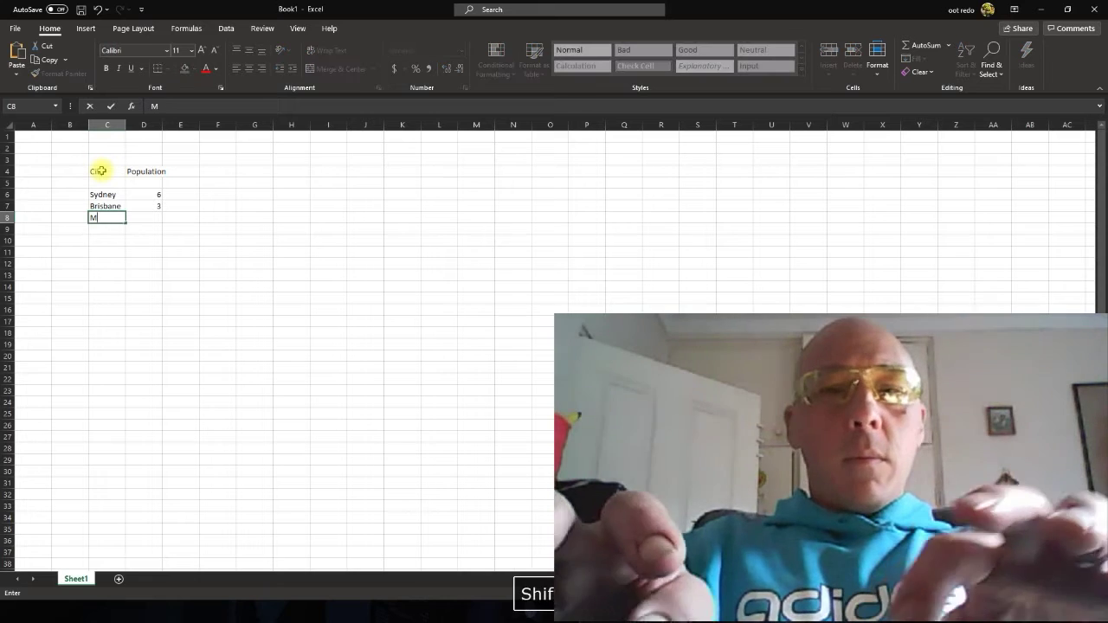
{"action": "type", "text": "elbourne"}
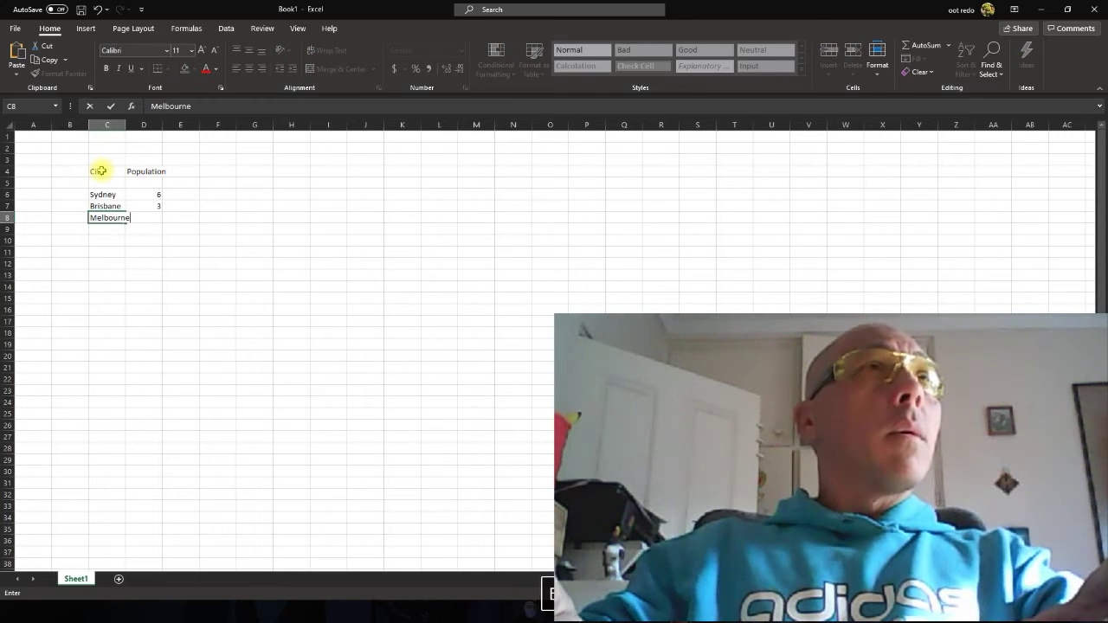
{"action": "key", "text": "Tab"}
{"action": "type", "text": "5"}
{"action": "key", "text": "Down"}
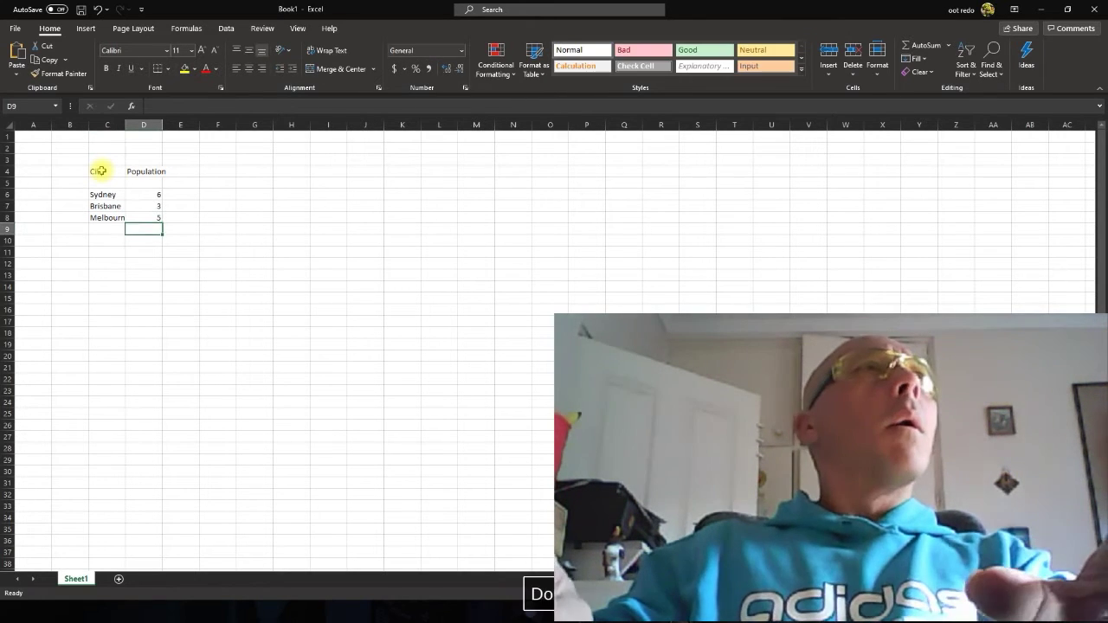
{"action": "key", "text": "Left"}
{"action": "type", "text": "Ade"}
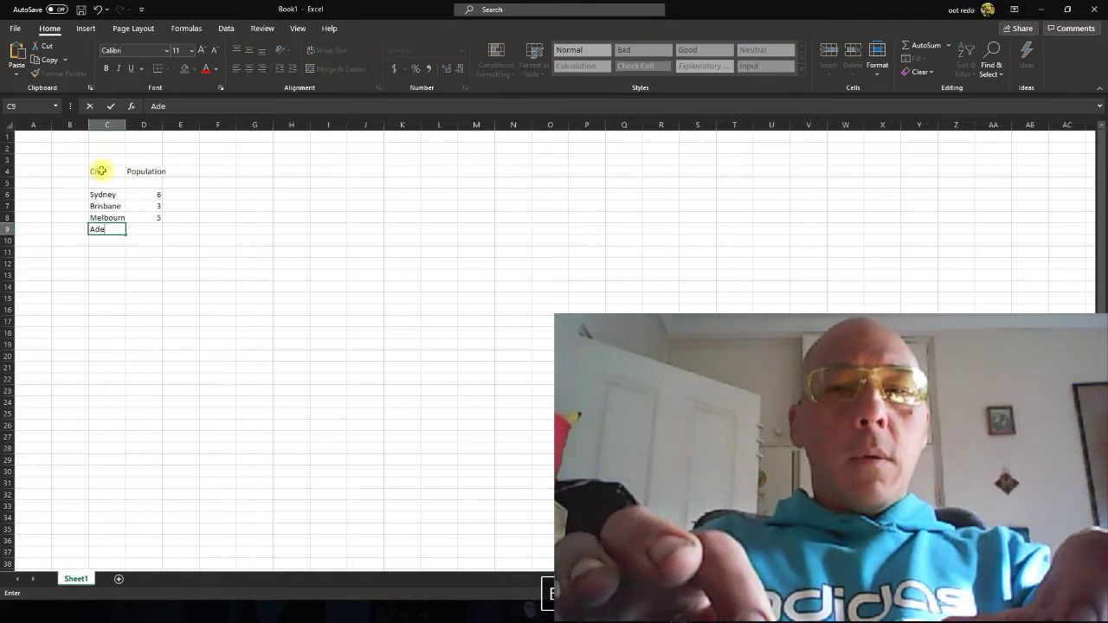
{"action": "type", "text": "laide"}
{"action": "key", "text": "Tab"}
{"action": "type", "text": "1"}
{"action": "key", "text": "Return"}
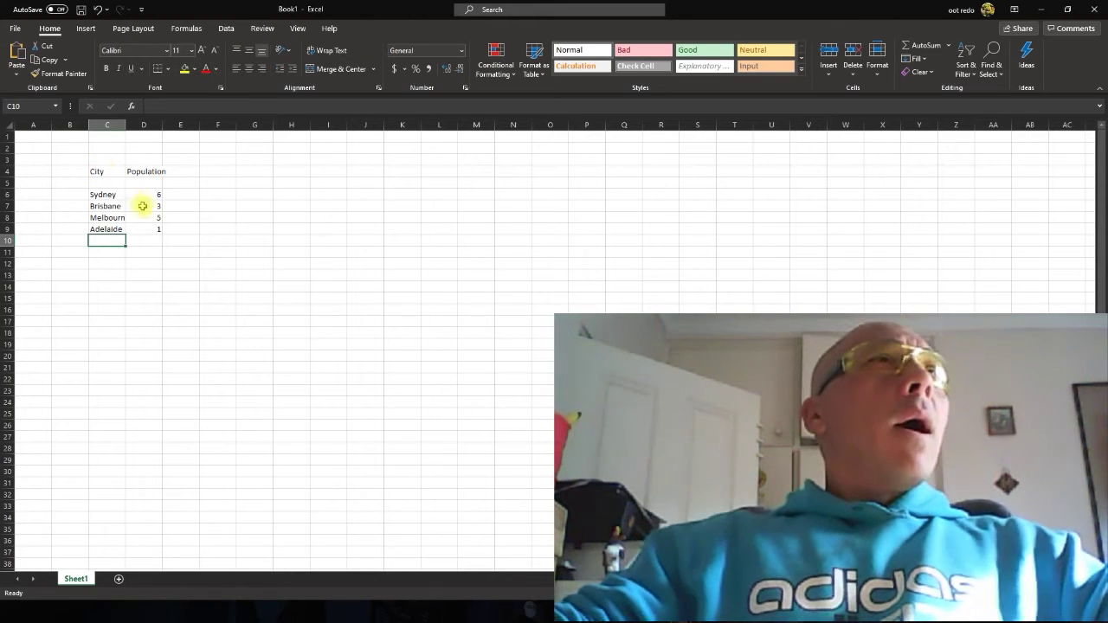
{"action": "left_click", "coordinate": [96, 171]}
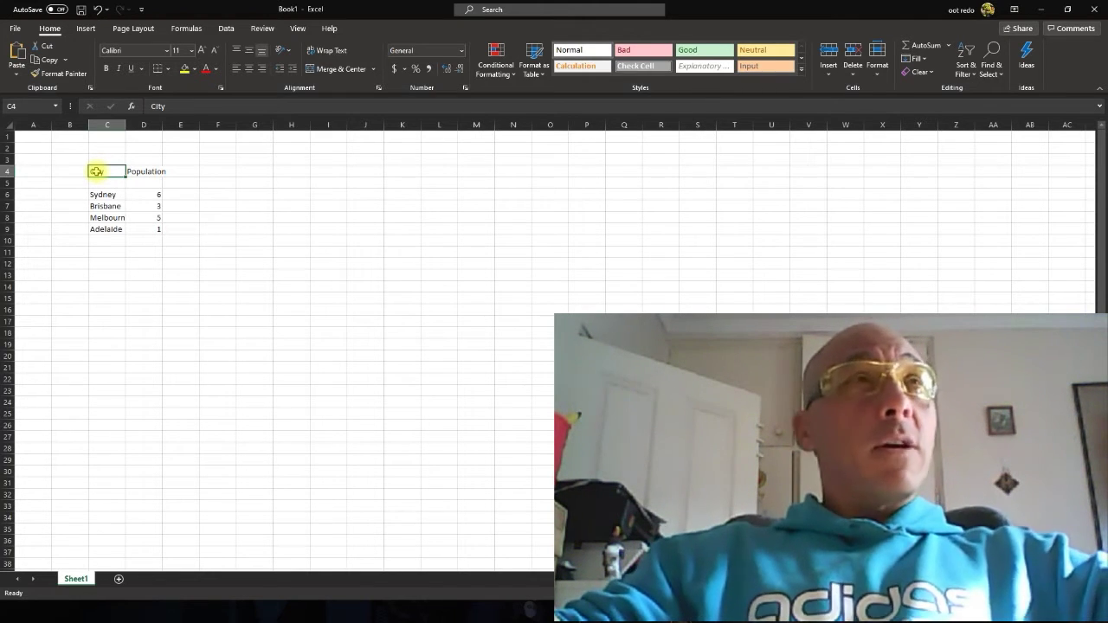
{"action": "left_click_drag", "start_coordinate": [99, 170], "coordinate": [141, 224]}
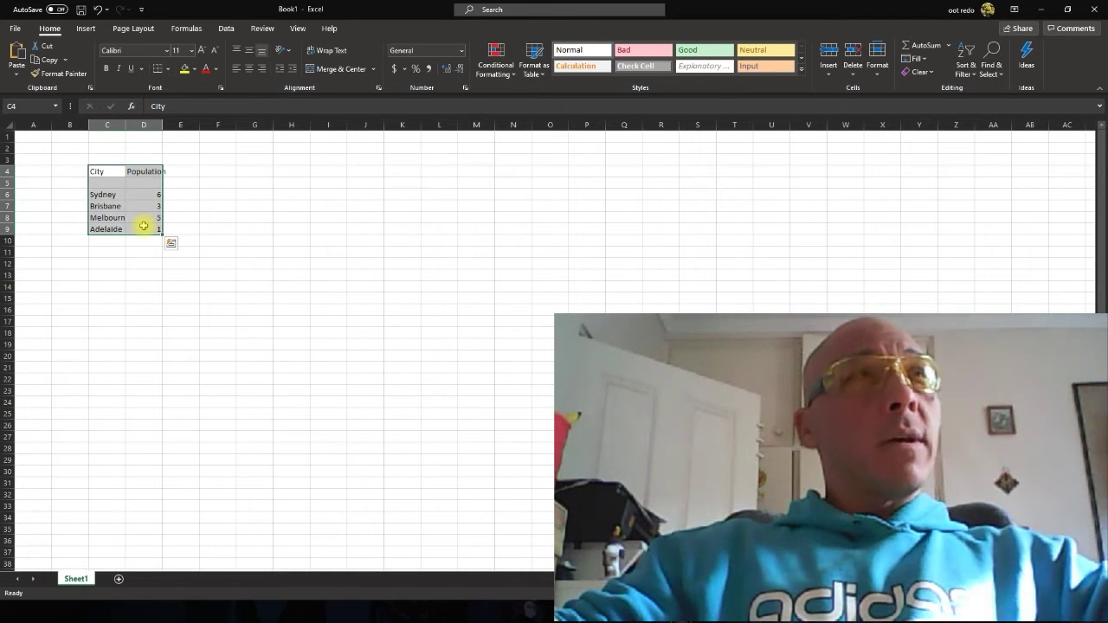
{"action": "right_click", "coordinate": [142, 230]}
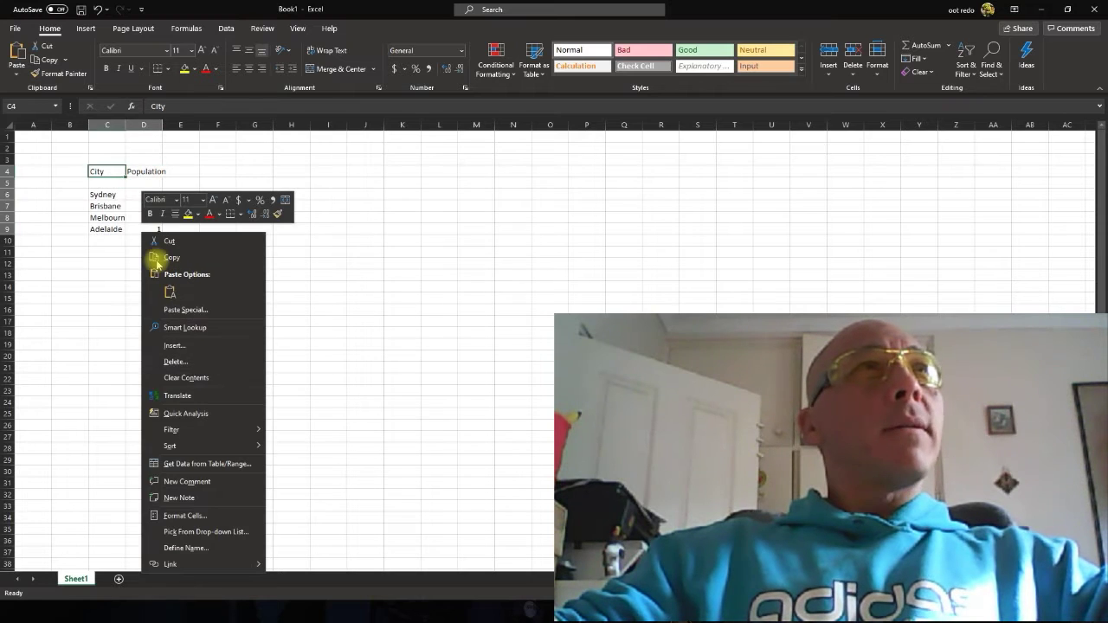
{"action": "left_click", "coordinate": [111, 178]}
{"action": "left_click", "coordinate": [104, 171]}
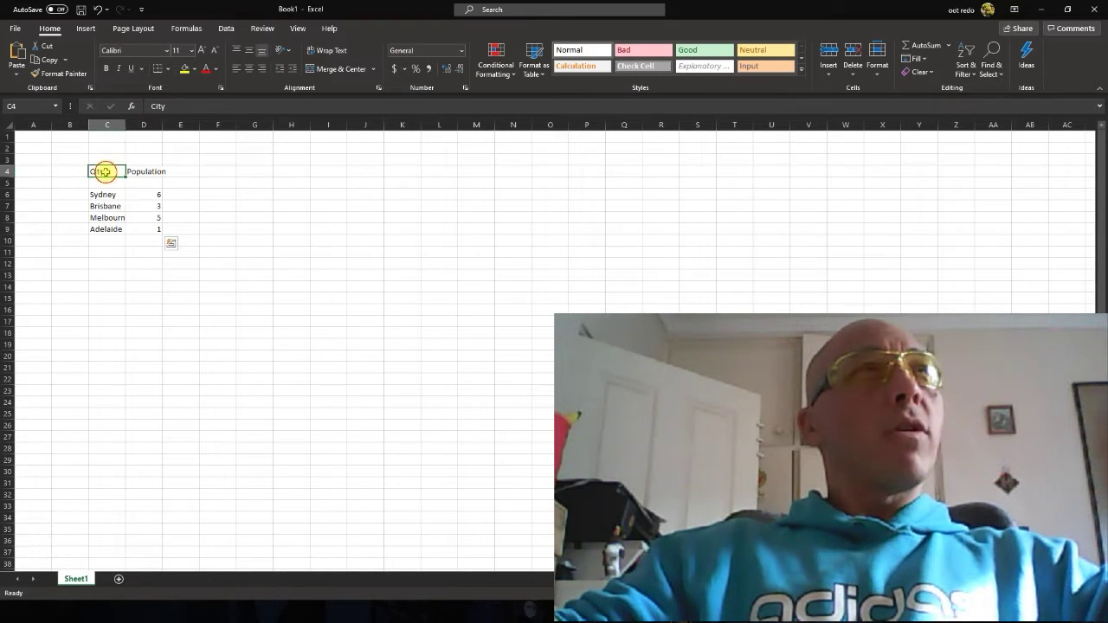
Set a thick purple outline border for the table range C4:D9 in the cell formatting
{"action": "left_click_drag", "start_coordinate": [110, 175], "coordinate": [143, 231]}
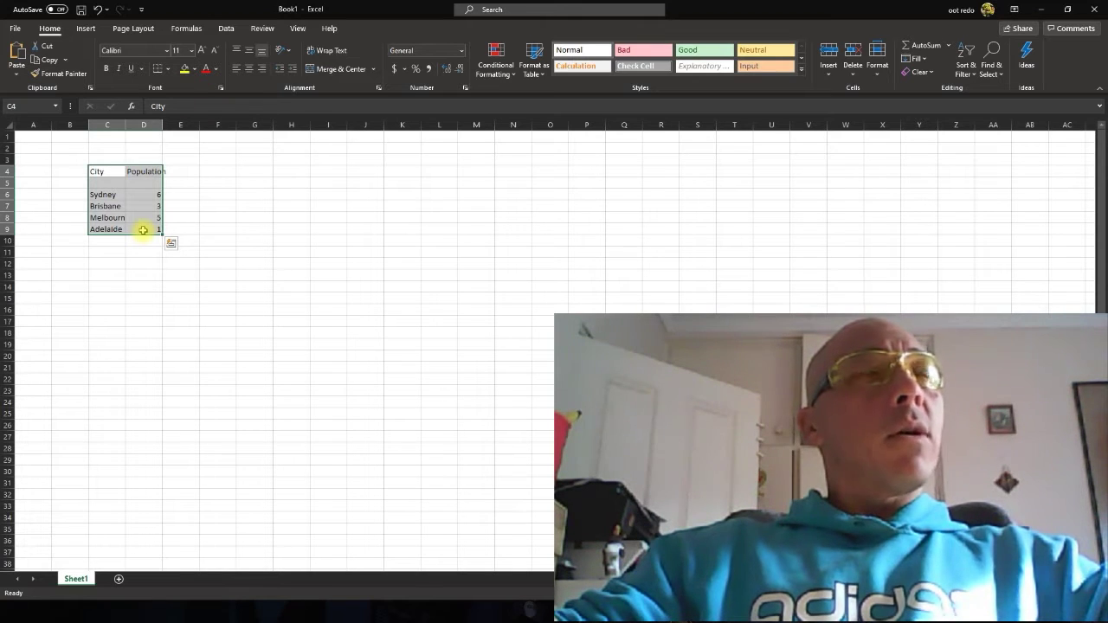
{"action": "right_click", "coordinate": [143, 230]}
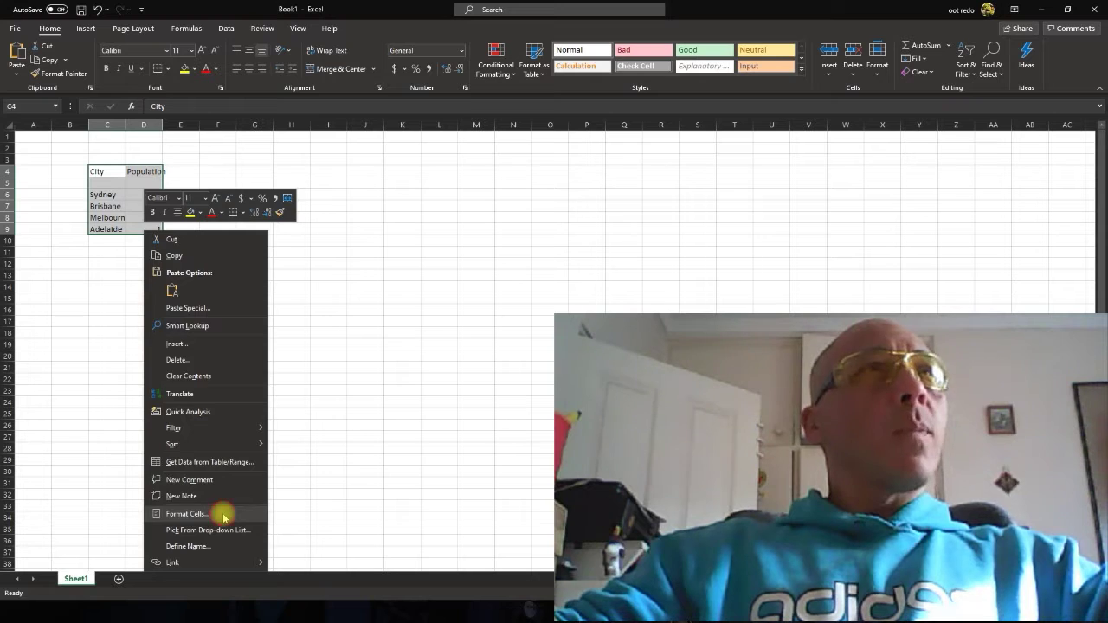
{"action": "left_click", "coordinate": [186, 514]}
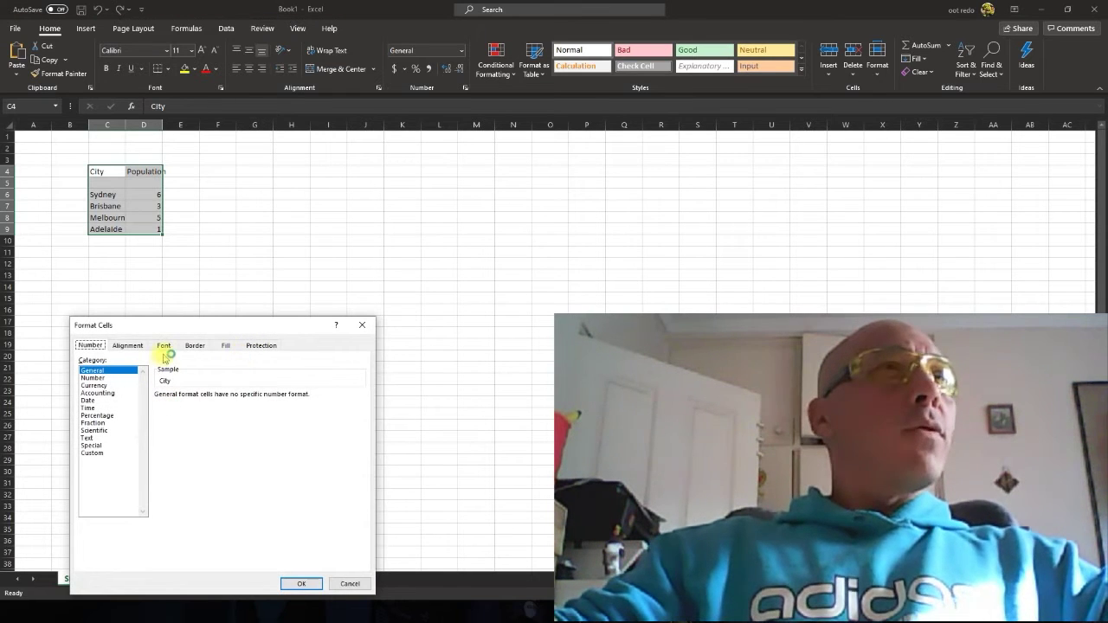
{"action": "left_click", "coordinate": [194, 345]}
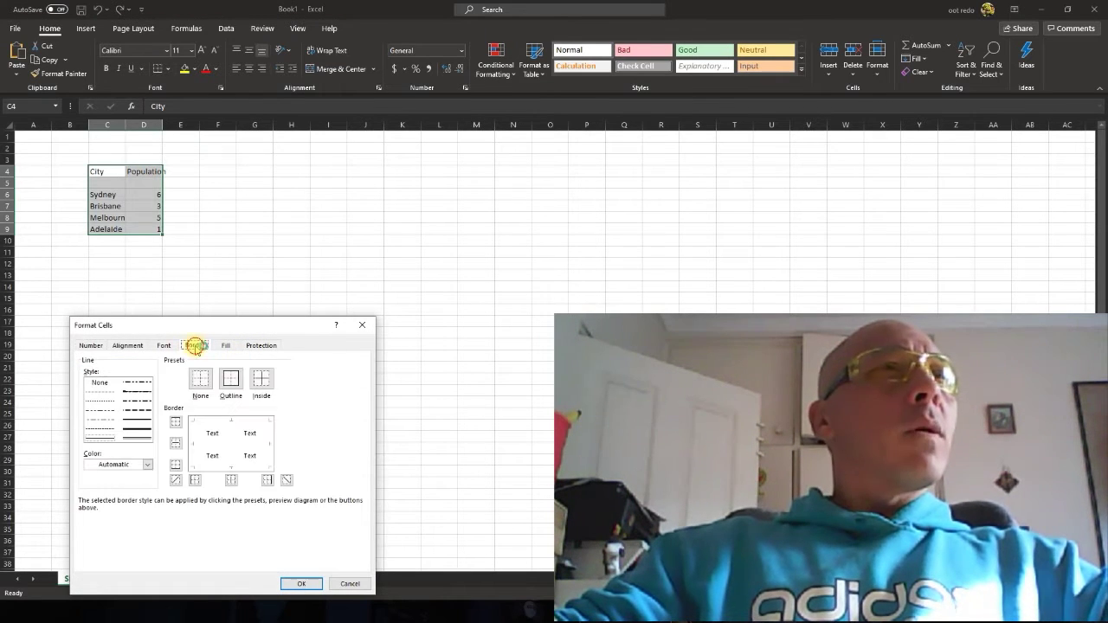
{"action": "left_click", "coordinate": [231, 381]}
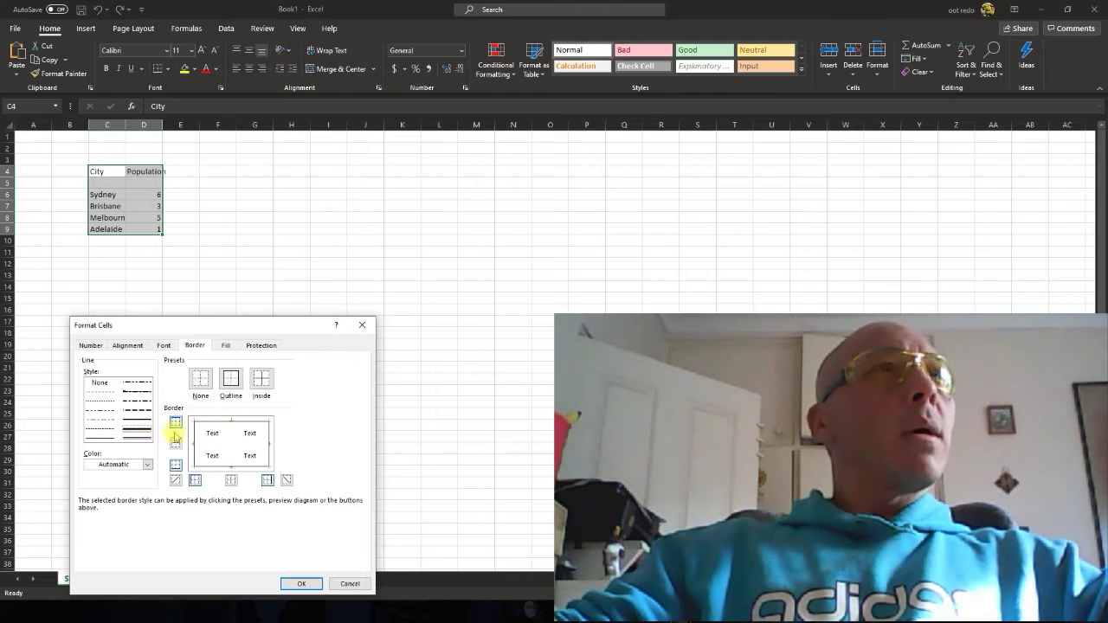
{"action": "left_click", "coordinate": [148, 464]}
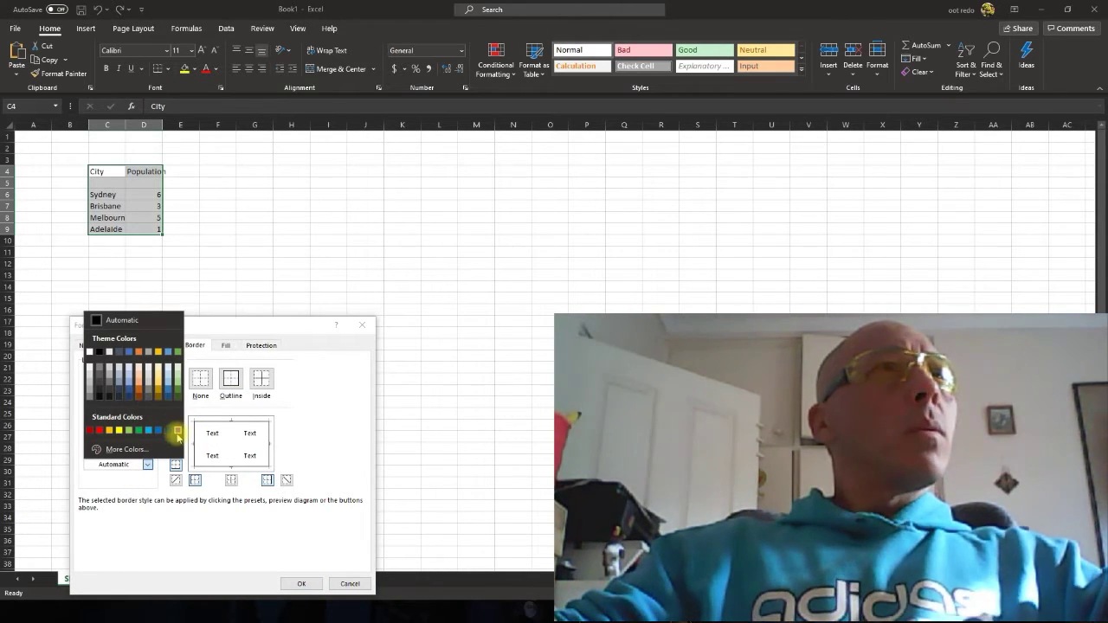
{"action": "left_click", "coordinate": [178, 431]}
{"action": "left_click", "coordinate": [146, 430]}
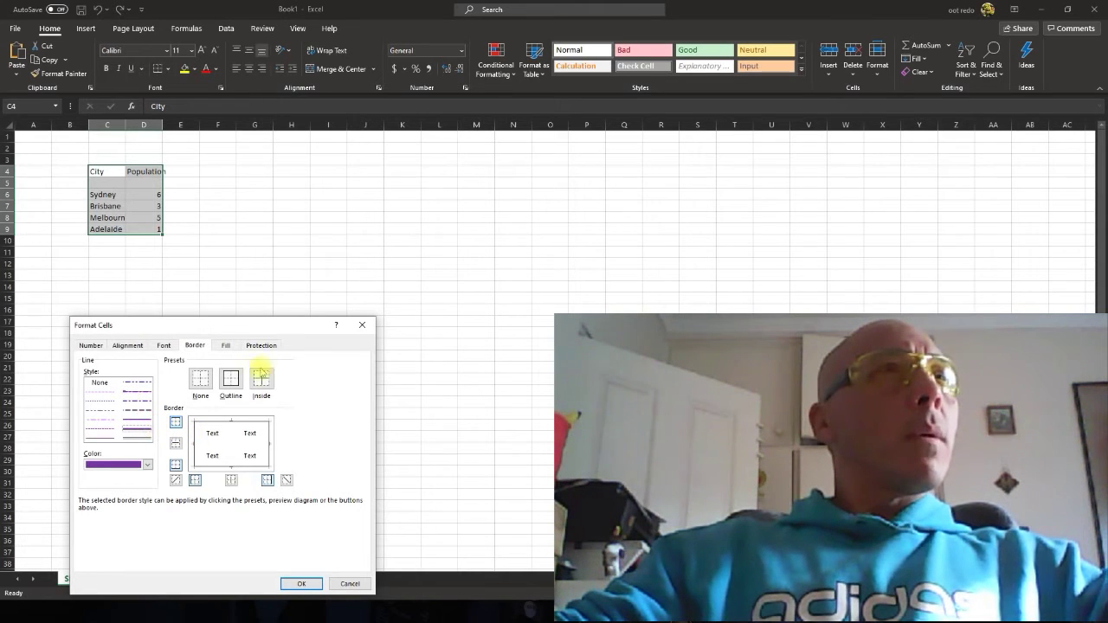
{"action": "left_click", "coordinate": [230, 381]}
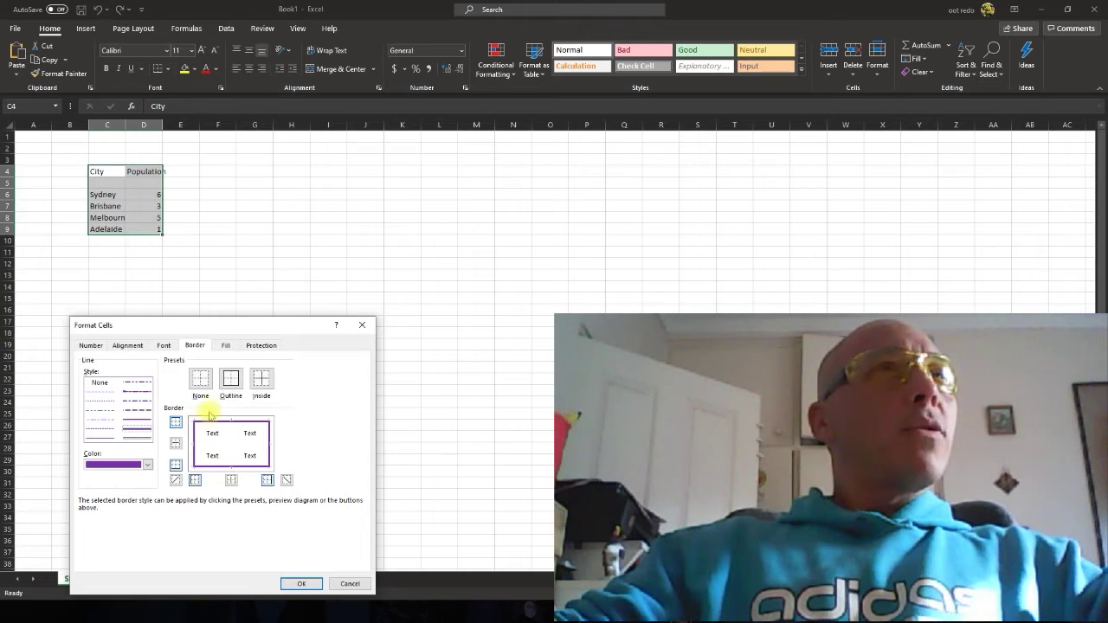
Add thin purple inside borders to the table and apply the border formatting
{"action": "left_click", "coordinate": [105, 438]}
{"action": "left_click", "coordinate": [258, 382]}
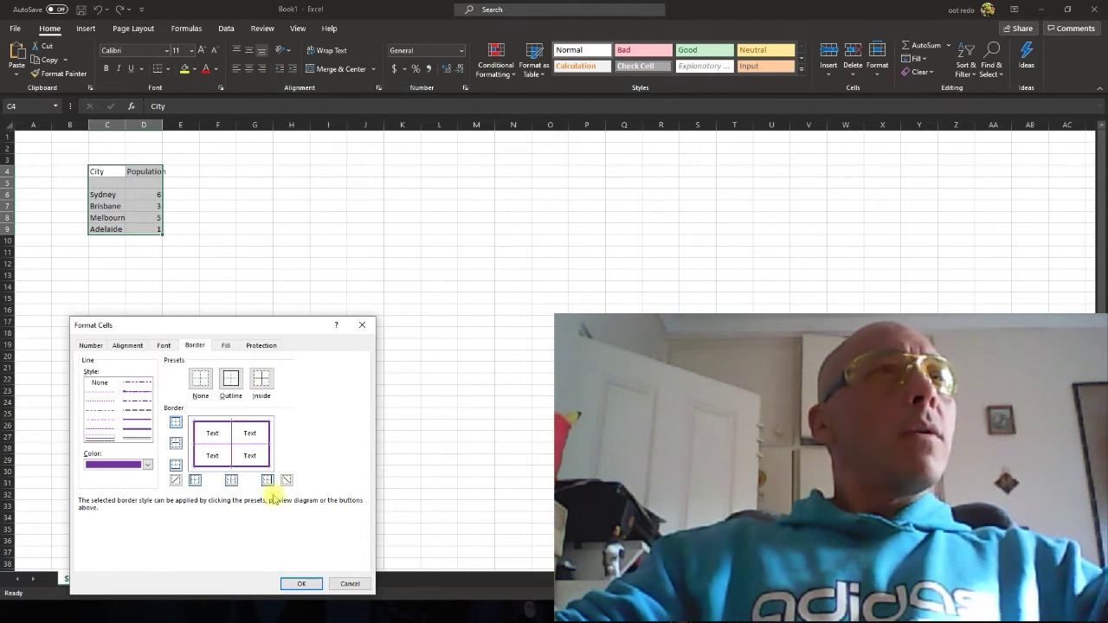
{"action": "left_click", "coordinate": [300, 583]}
{"action": "left_click", "coordinate": [205, 276]}
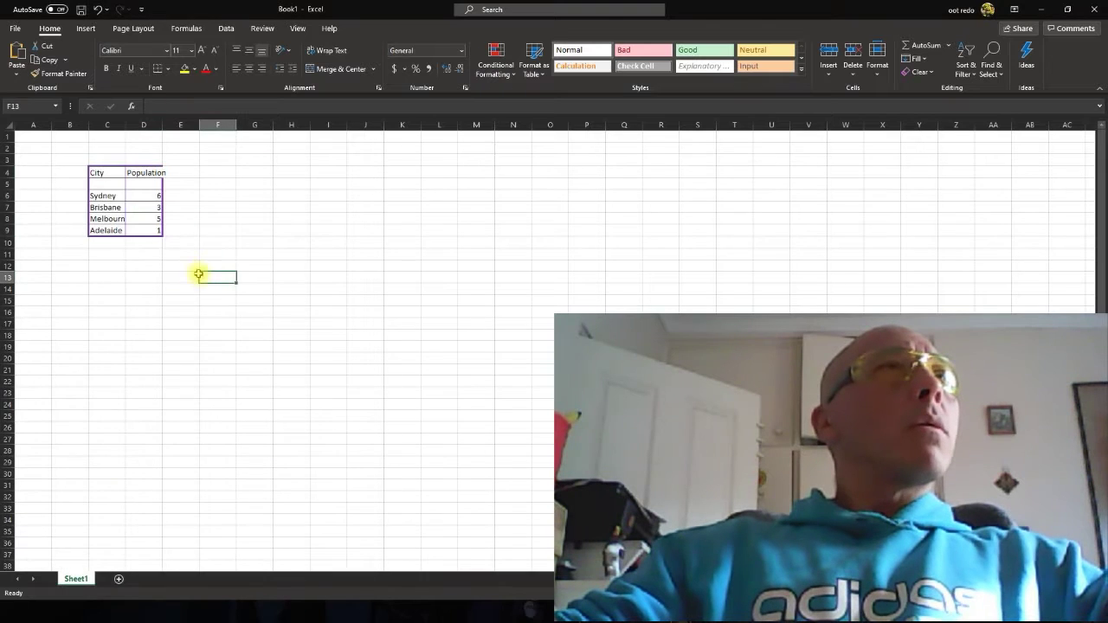
Fill the City and Population heading cells C4:D4 with a grey background colour
{"action": "left_click_drag", "start_coordinate": [103, 172], "coordinate": [125, 174]}
{"action": "right_click", "coordinate": [128, 173]}
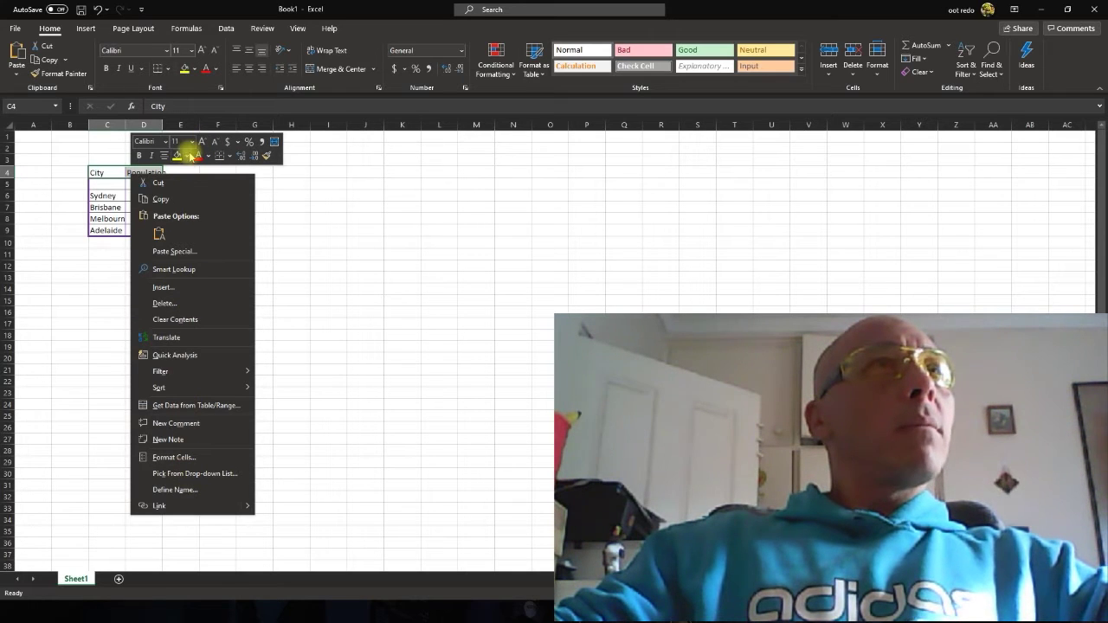
{"action": "left_click", "coordinate": [196, 459]}
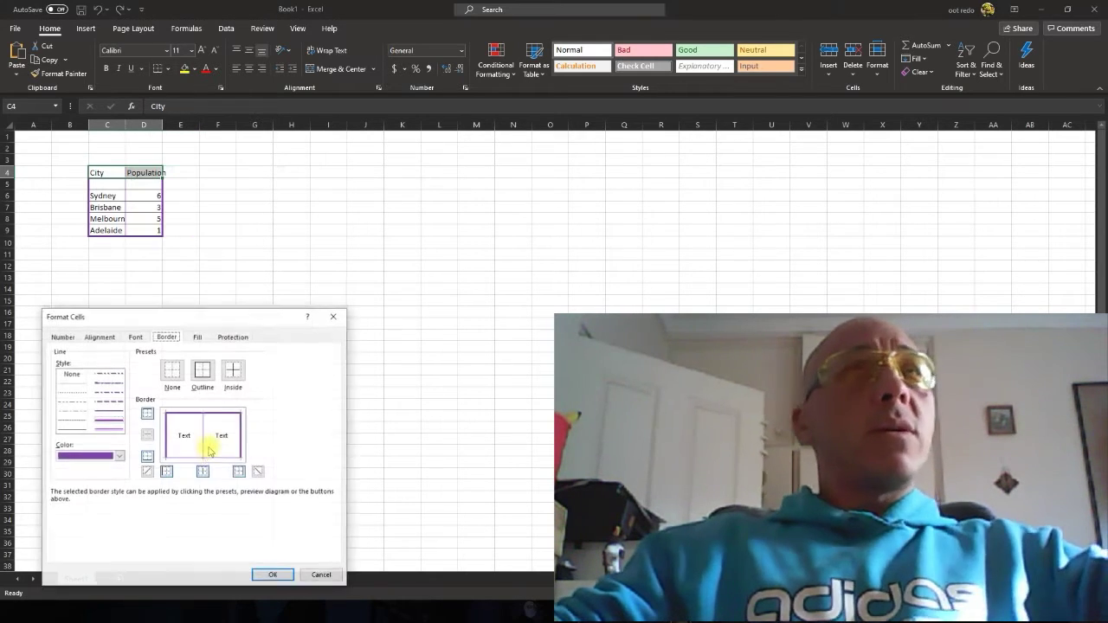
{"action": "left_click", "coordinate": [197, 337]}
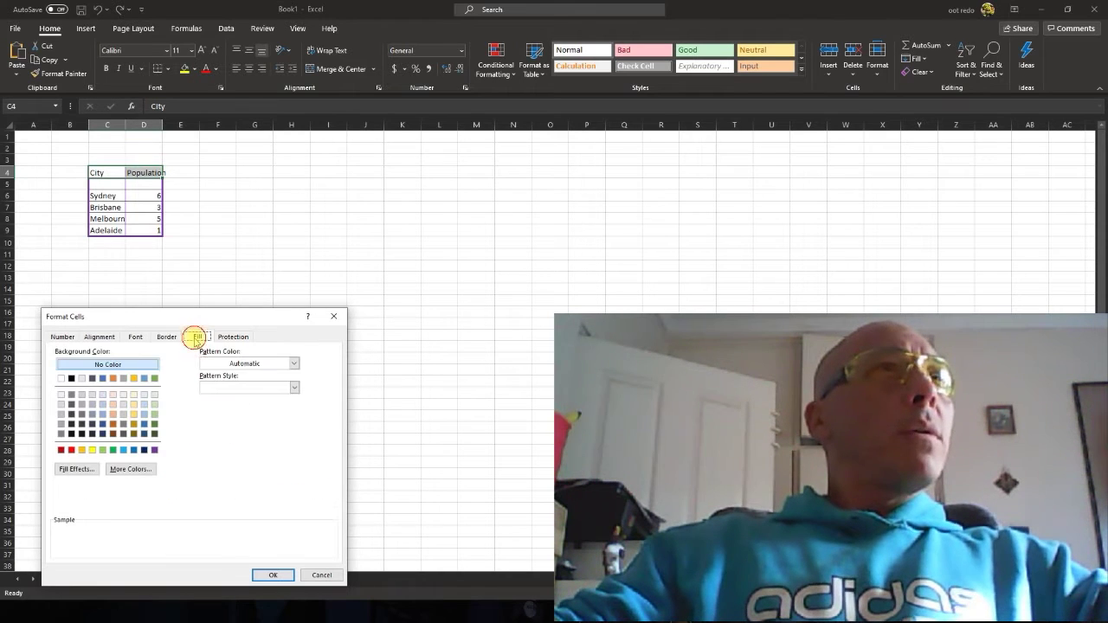
{"action": "left_click", "coordinate": [61, 415]}
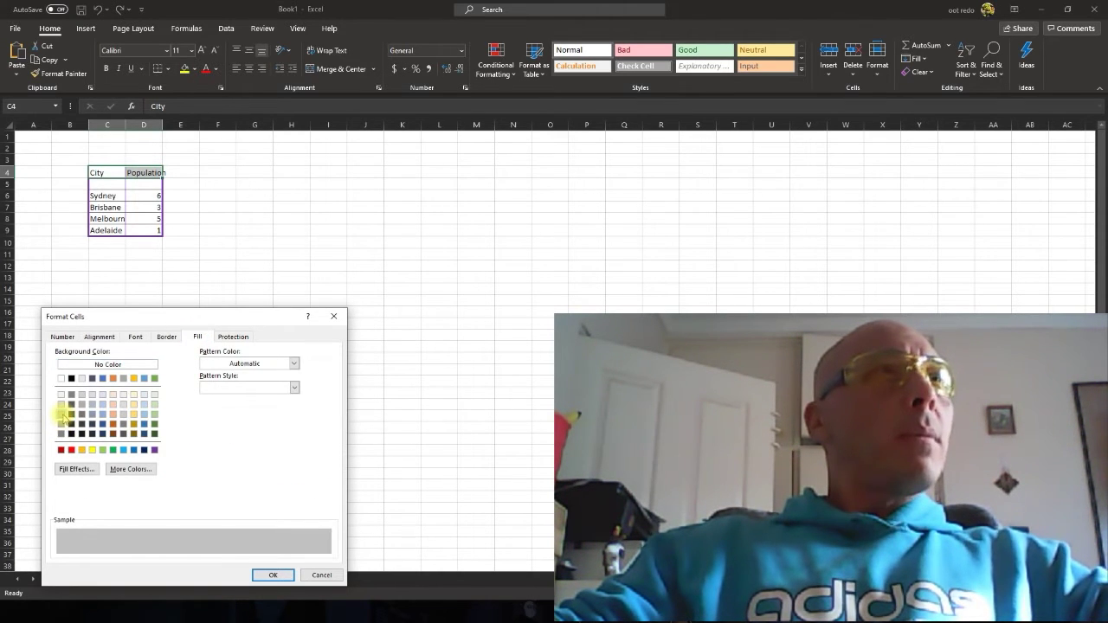
{"action": "left_click", "coordinate": [271, 576]}
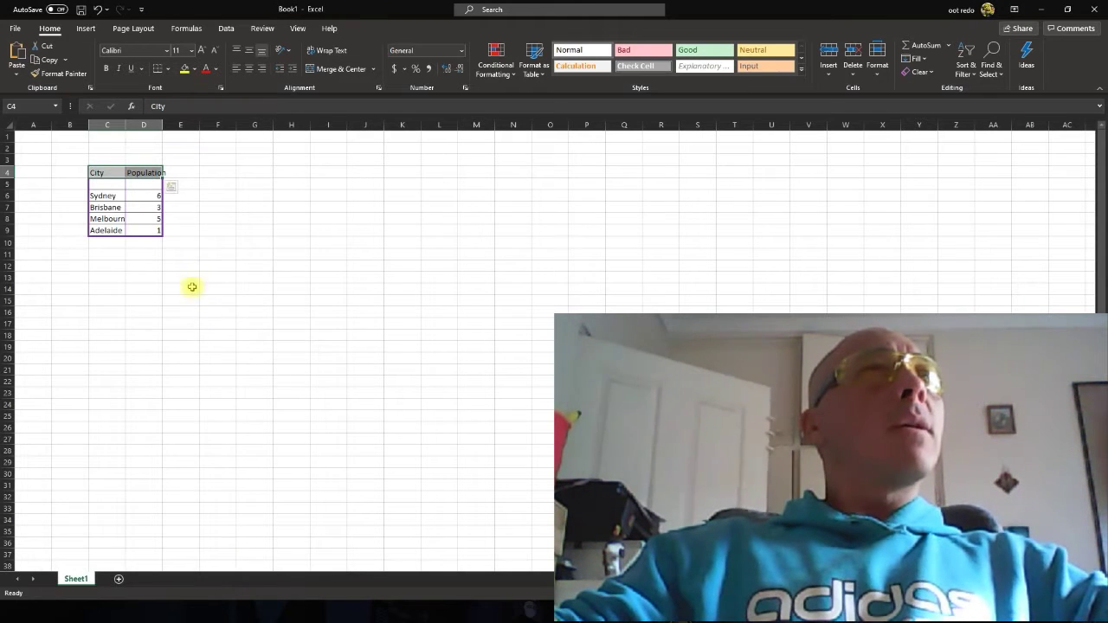
{"action": "left_click", "coordinate": [181, 230]}
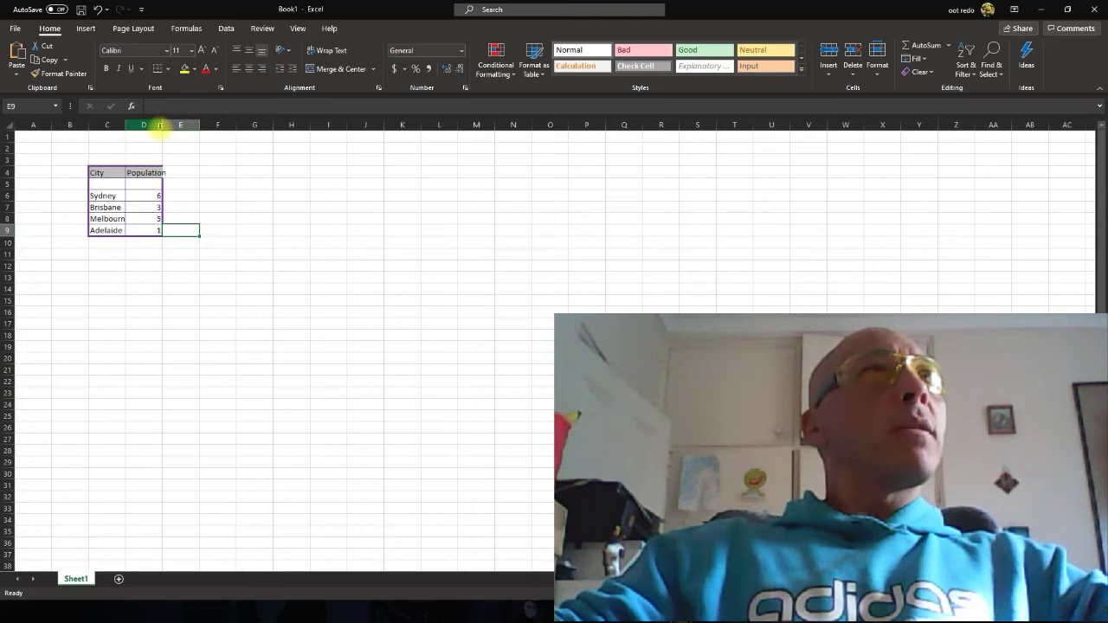
Widen column D to fit the Population heading and insert a 2-D clustered column chart from the table range C4:D9
{"action": "left_click_drag", "start_coordinate": [162, 126], "coordinate": [173, 128]}
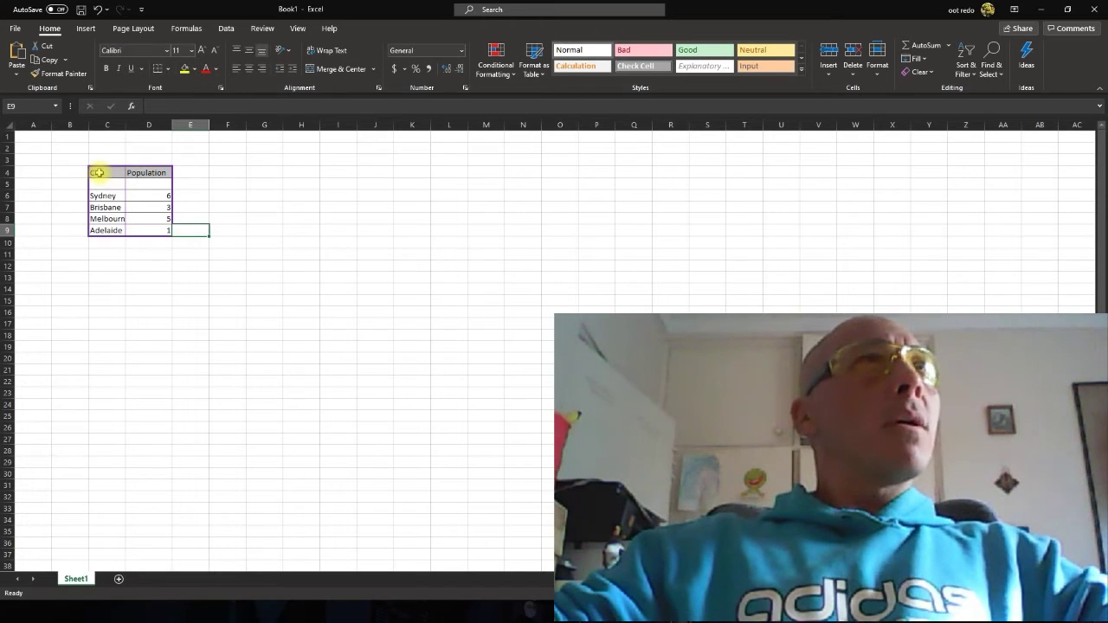
{"action": "left_click", "coordinate": [98, 173]}
{"action": "left_click_drag", "start_coordinate": [101, 175], "coordinate": [149, 232]}
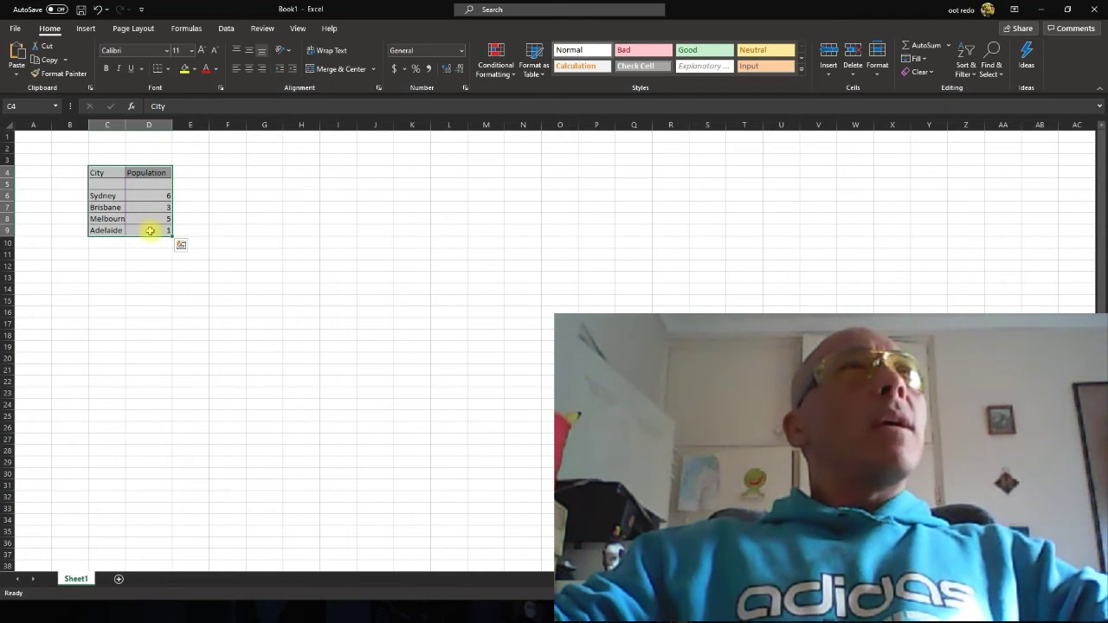
{"action": "left_click", "coordinate": [92, 32]}
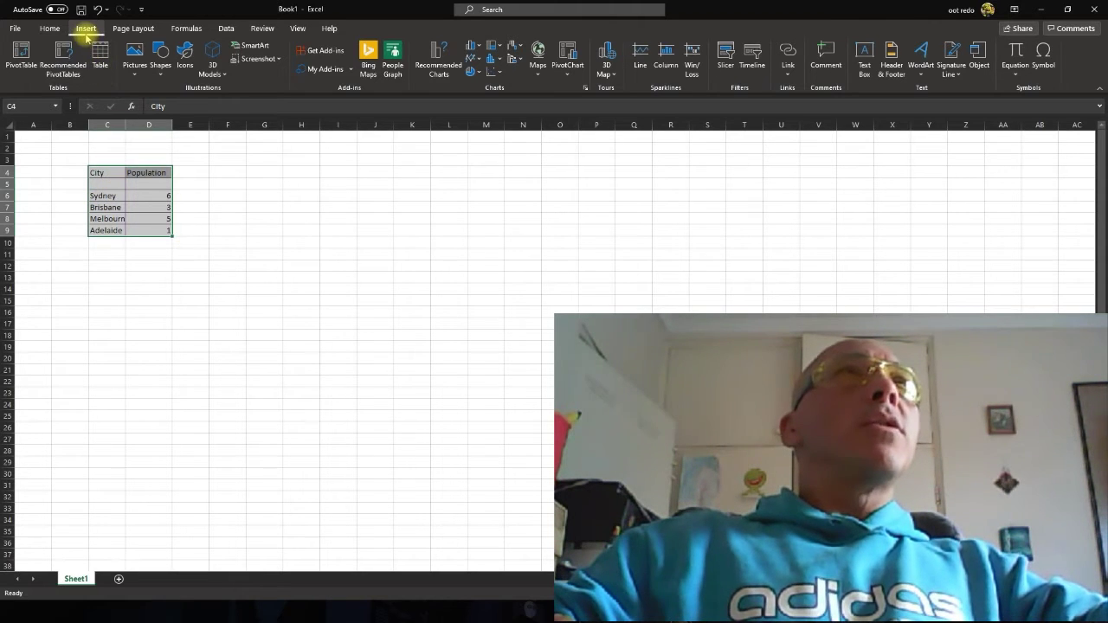
{"action": "left_click", "coordinate": [473, 49]}
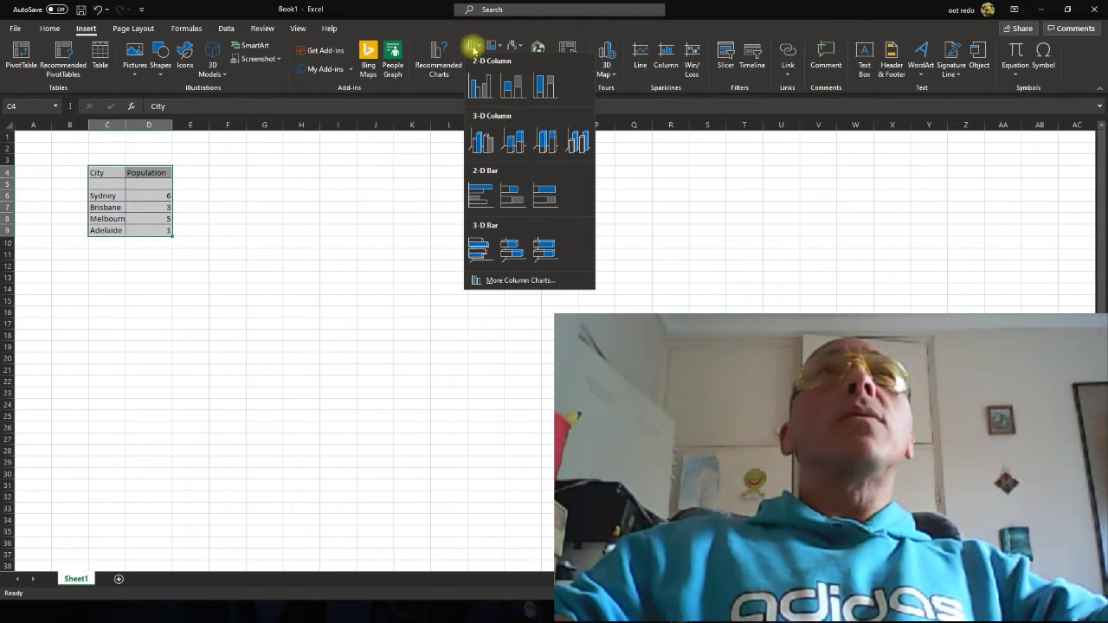
{"action": "left_click", "coordinate": [479, 90]}
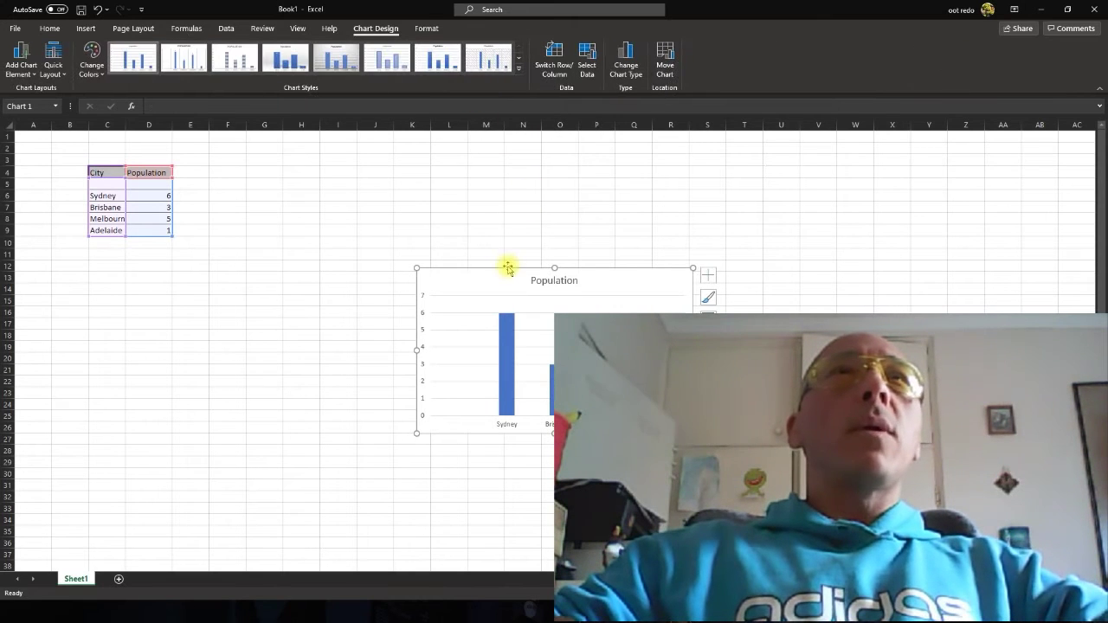
Move the Population chart close beside the data table and enlarge it to reach about column Q and row 24
{"action": "left_click_drag", "start_coordinate": [505, 278], "coordinate": [410, 204]}
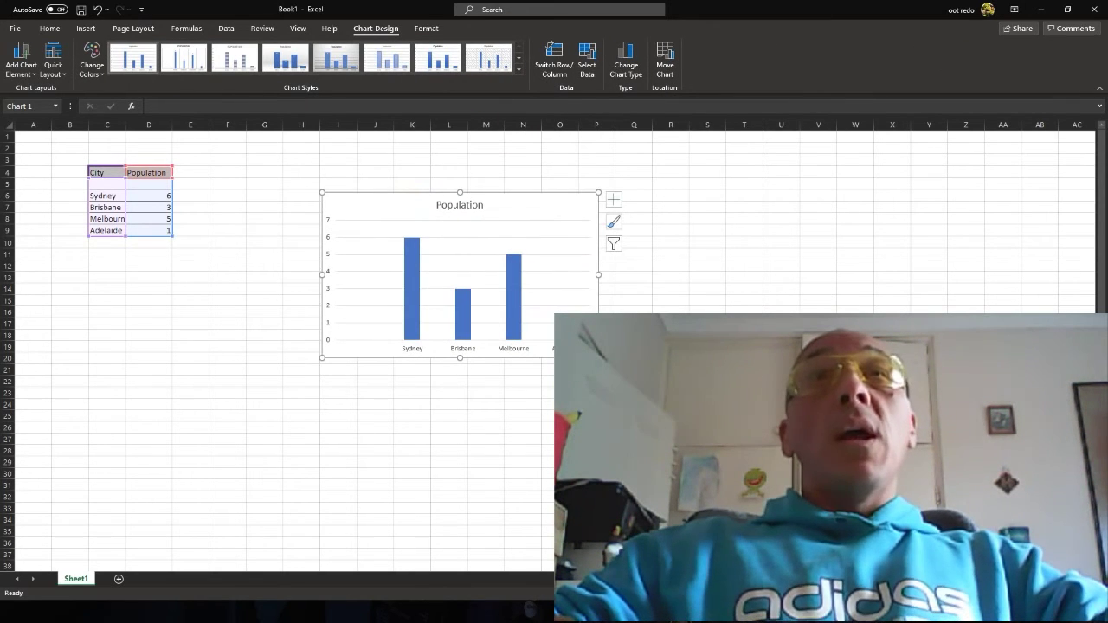
{"action": "left_click_drag", "start_coordinate": [598, 357], "coordinate": [632, 388]}
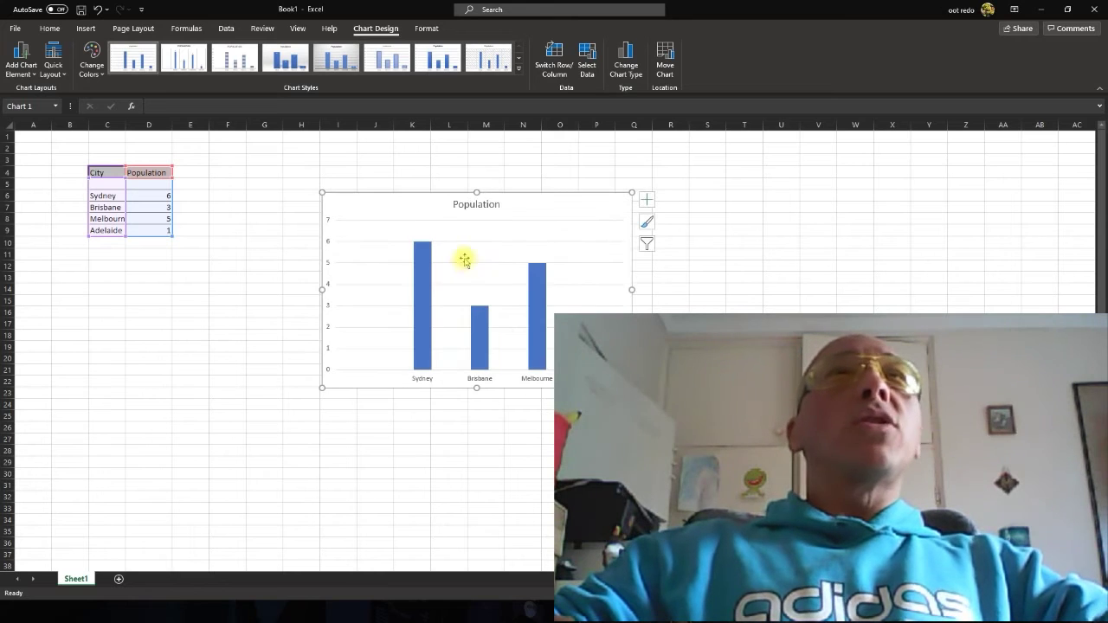
{"action": "left_click_drag", "start_coordinate": [387, 217], "coordinate": [303, 178]}
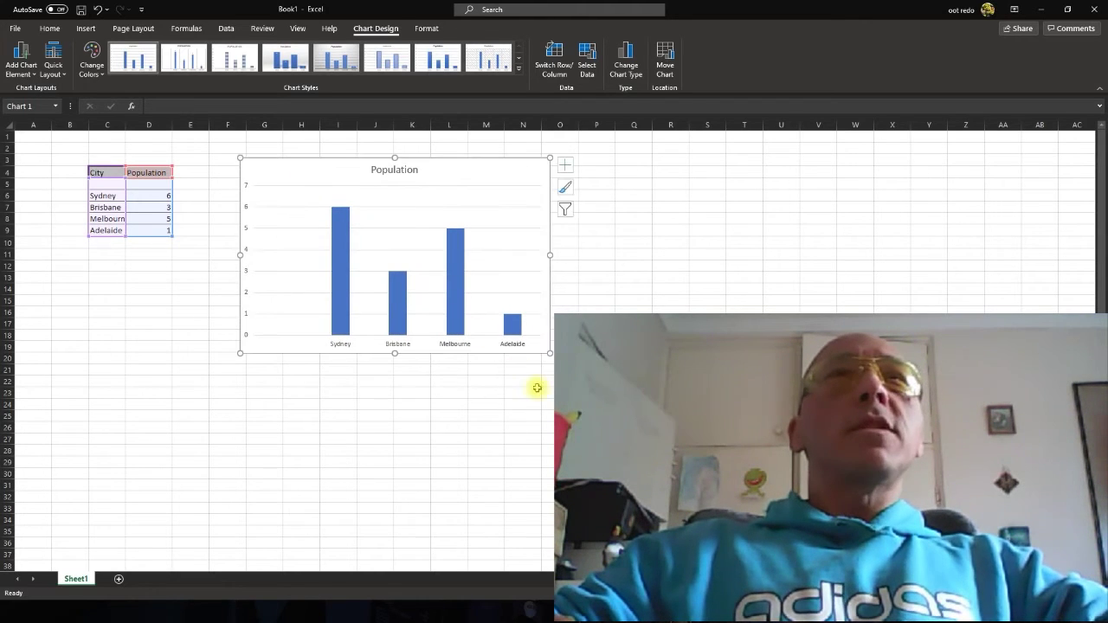
{"action": "left_click_drag", "start_coordinate": [548, 355], "coordinate": [638, 406]}
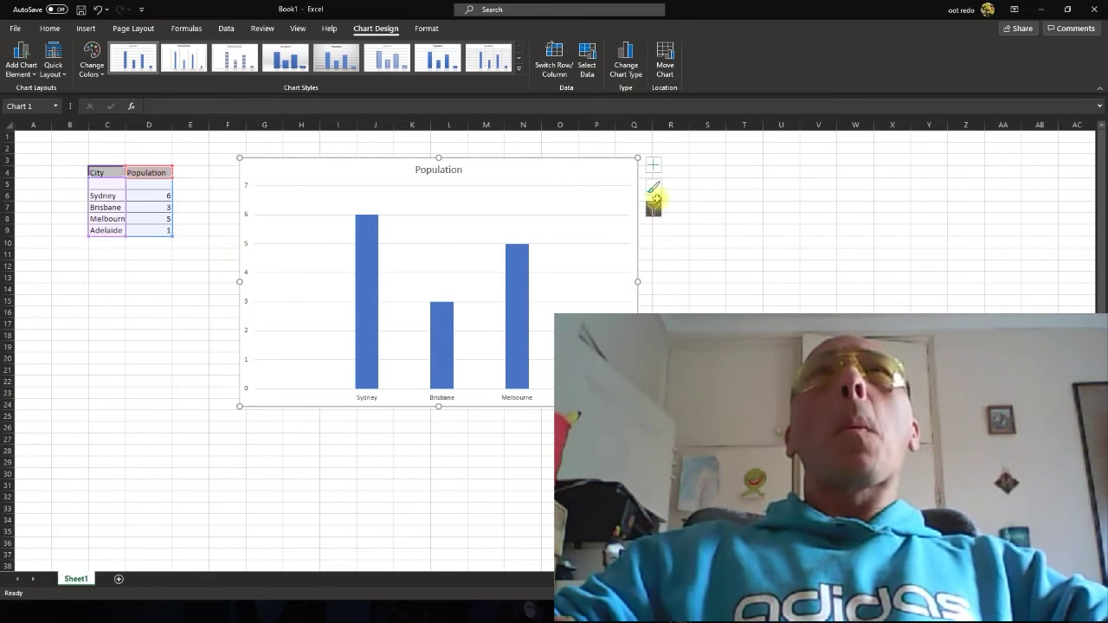
Add axis titles to the chart and name the vertical axis "Population (millions)"
{"action": "left_click", "coordinate": [654, 167]}
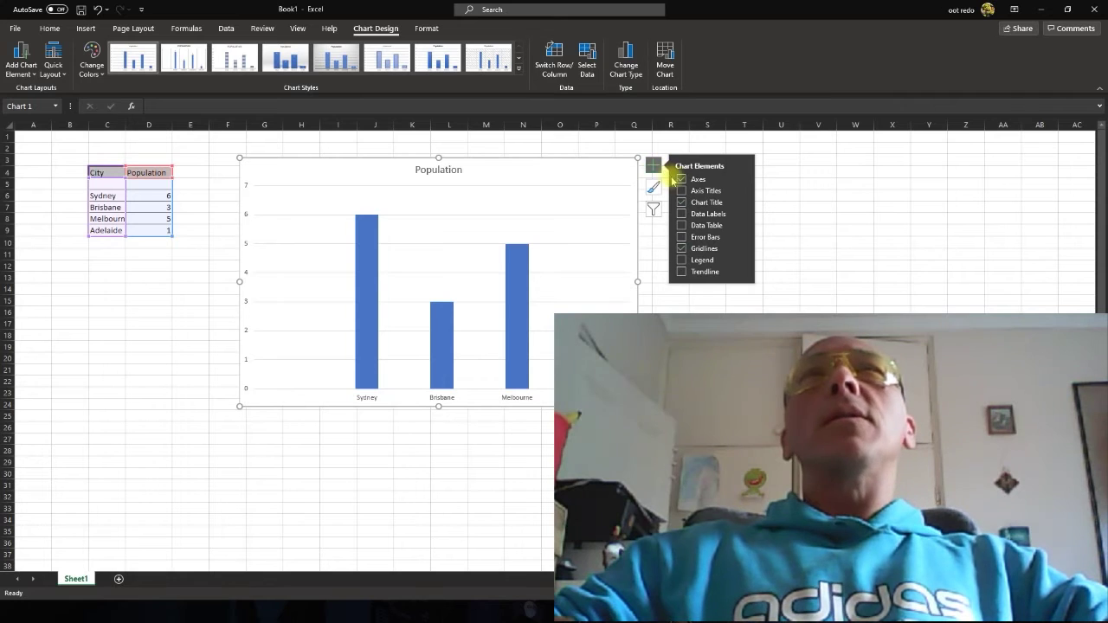
{"action": "left_click", "coordinate": [683, 192]}
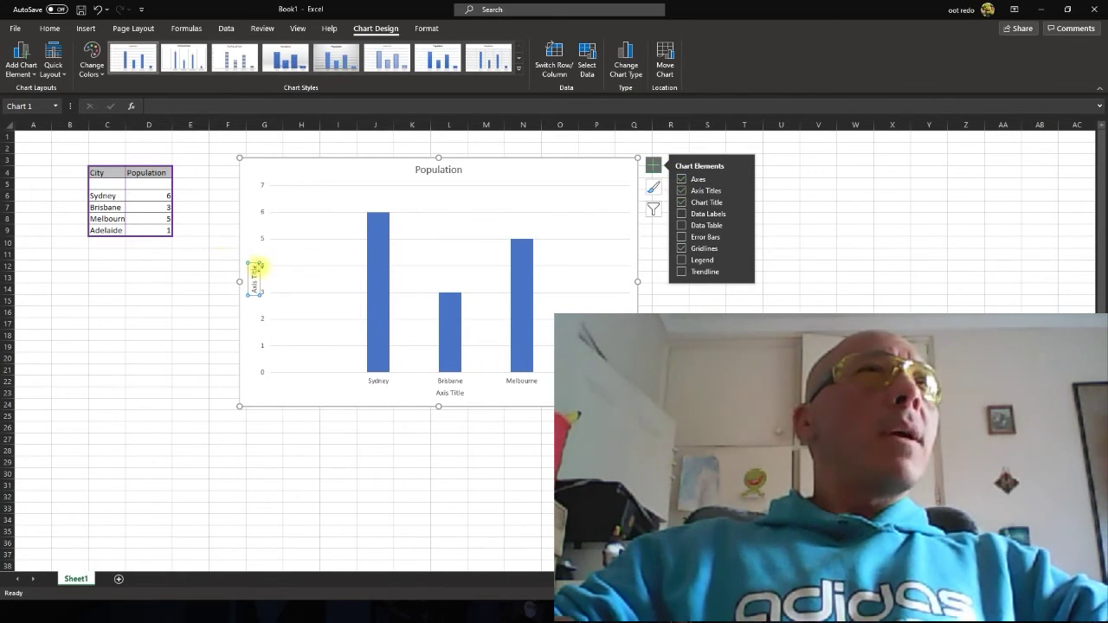
{"action": "left_click", "coordinate": [257, 269]}
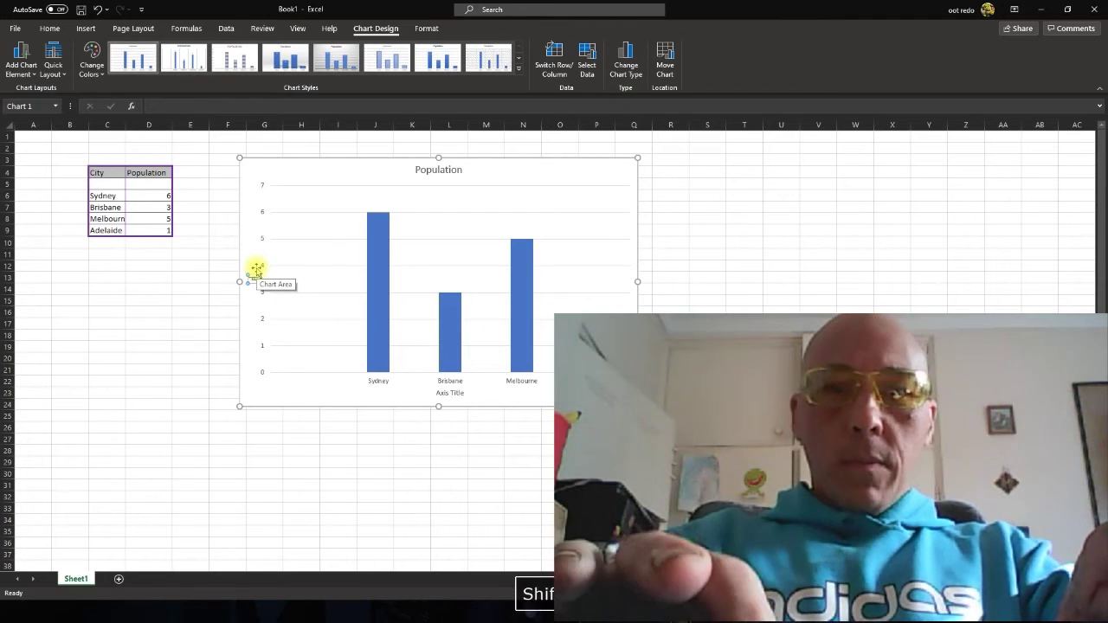
{"action": "type", "text": "on ("}
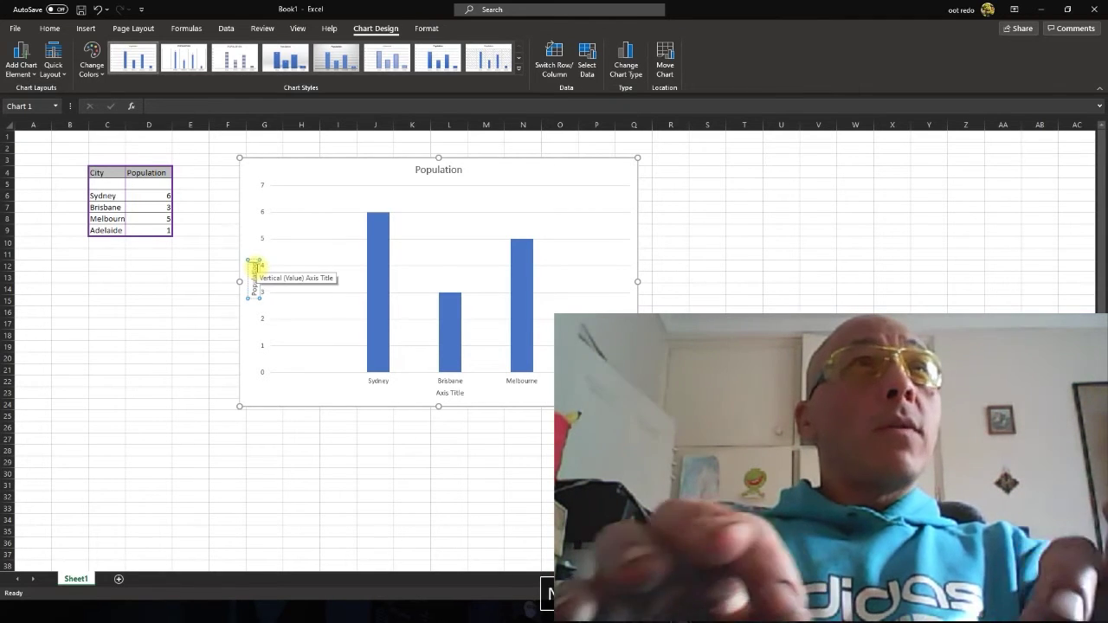
{"action": "type", "text": "Millions"}
{"action": "key", "text": "BackSpace"}
{"action": "type", "text": "s)"}
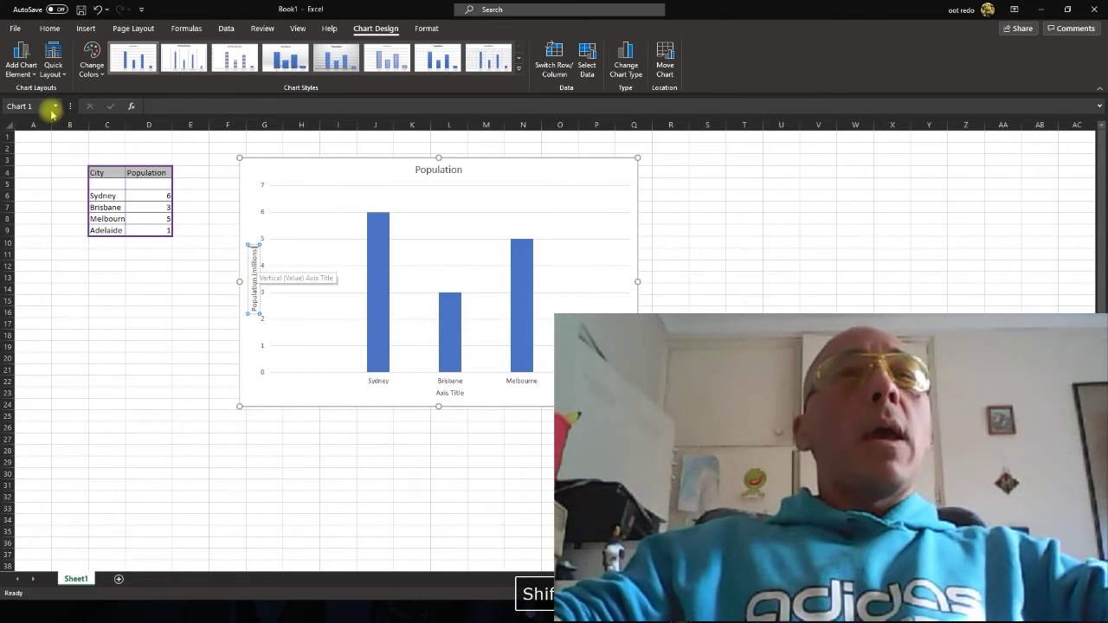
Replace the chart's horizontal axis title with "City"
{"action": "left_click", "coordinate": [444, 393]}
{"action": "left_click", "coordinate": [445, 393]}
{"action": "key", "text": "BackSpace"}
{"action": "key", "text": "BackSpace"}
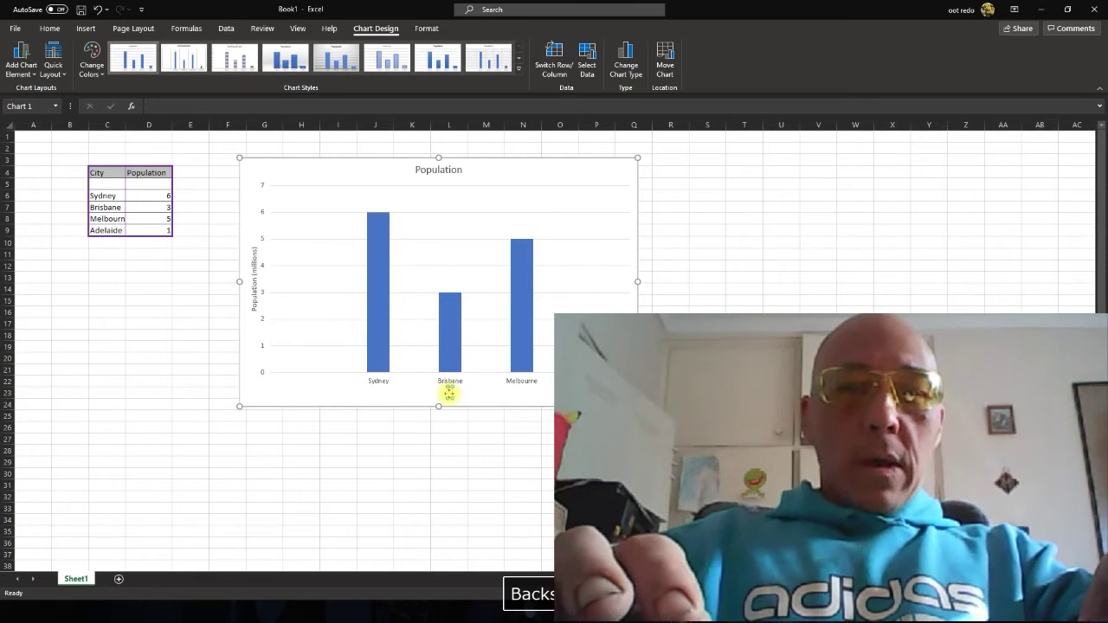
{"action": "type", "text": "City"}
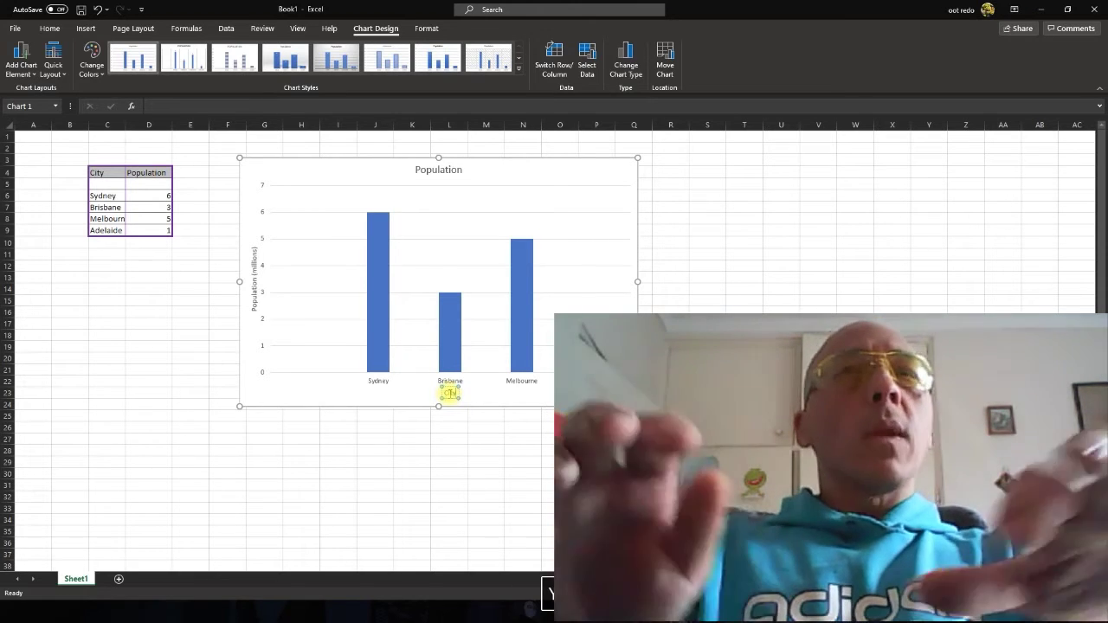
{"action": "left_click", "coordinate": [506, 396]}
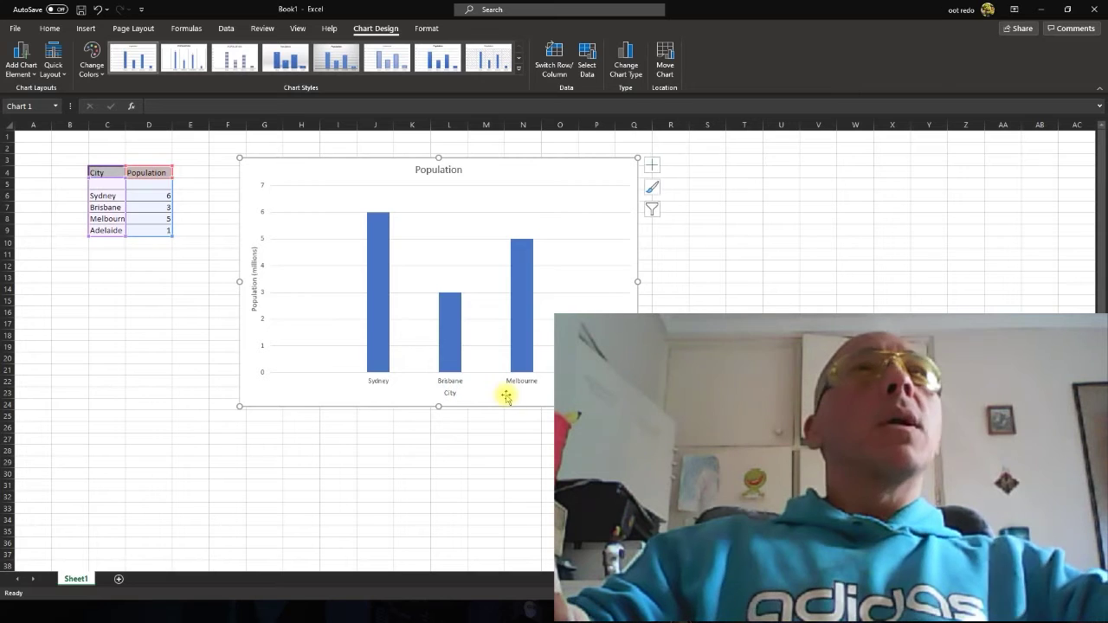
{"action": "mouse_move", "coordinate": [514, 311]}
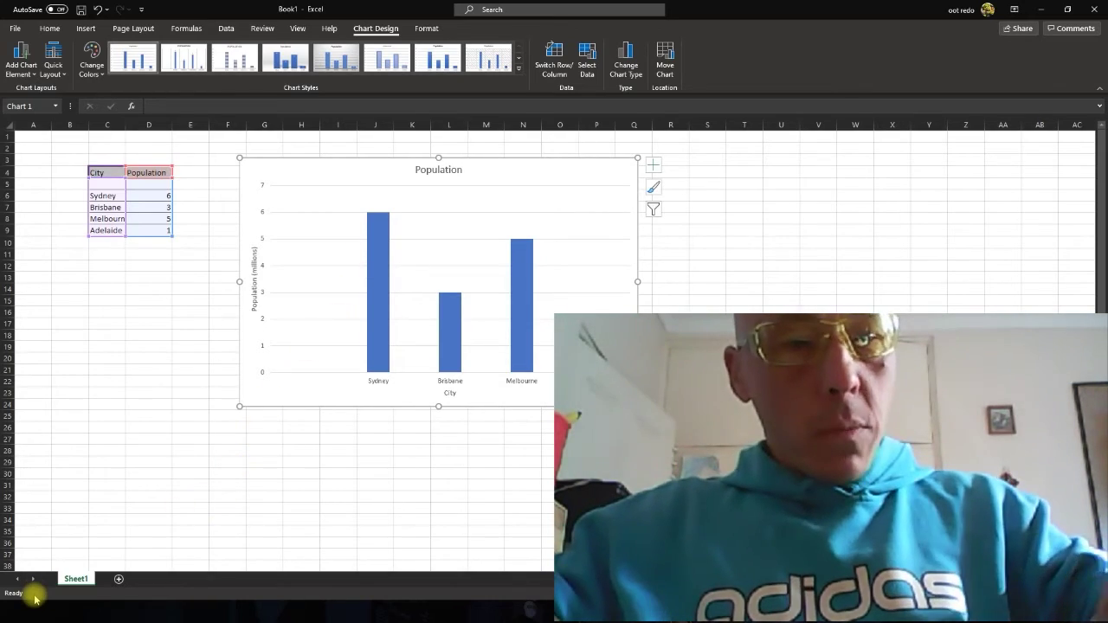
Open Word from the desktop search and create a blank document
{"action": "key", "text": "super+d"}
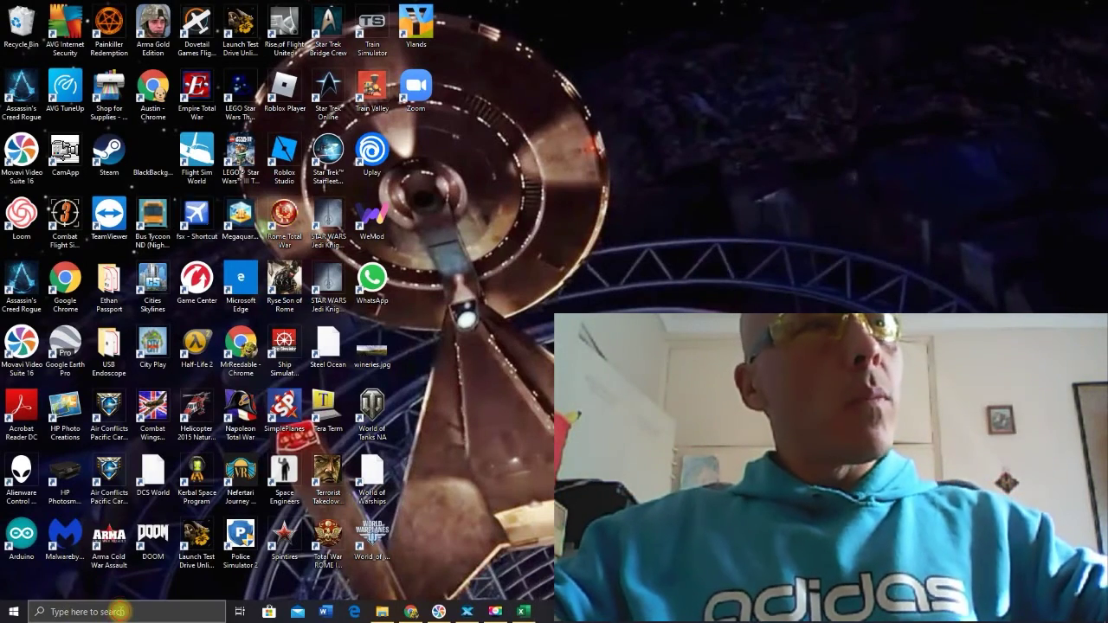
{"action": "left_click", "coordinate": [104, 612]}
{"action": "type", "text": "word"}
{"action": "key", "text": "Return"}
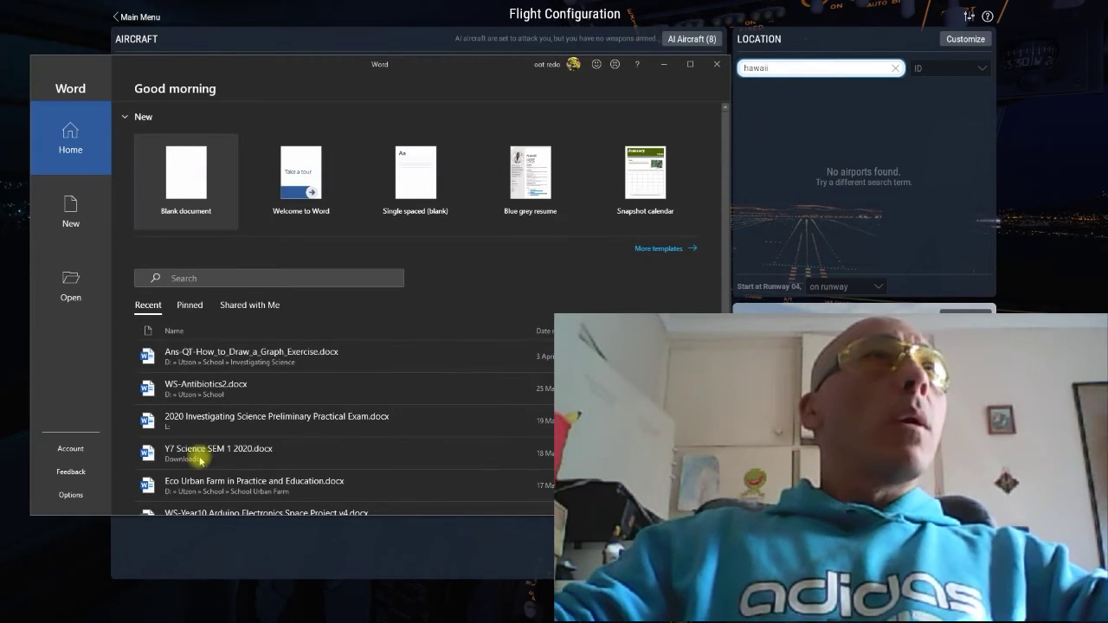
{"action": "left_click", "coordinate": [185, 187]}
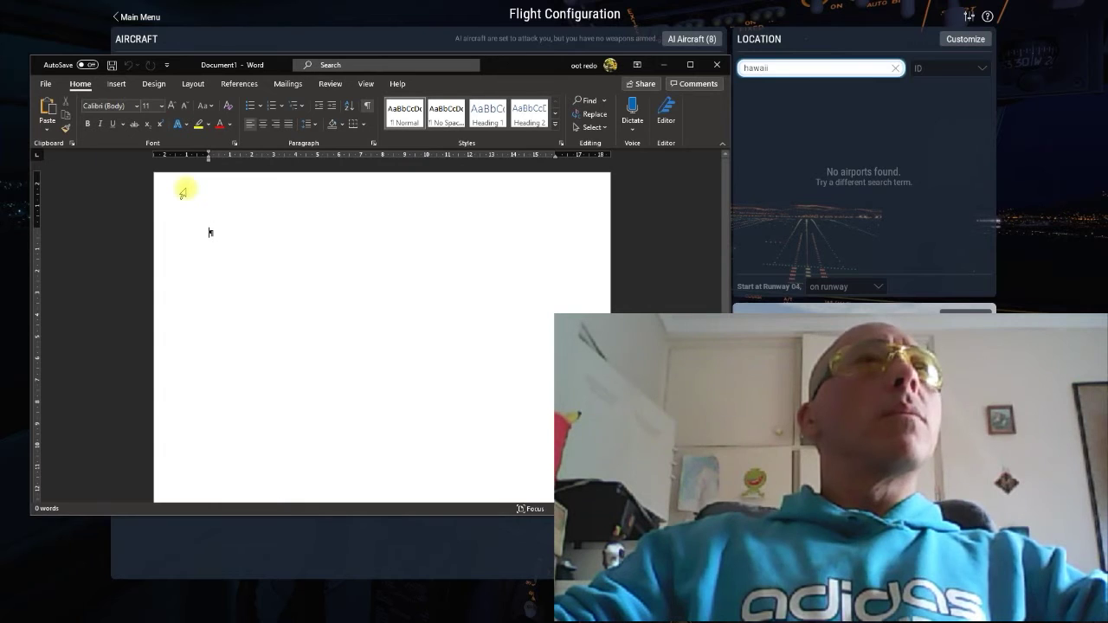
Add seven empty lines to the blank document to make room for the table and chart
{"action": "key", "text": "Return"}
{"action": "key", "text": "Return"}
{"action": "key", "text": "Return"}
{"action": "key", "text": "Return"}
{"action": "left_click", "coordinate": [364, 107]}
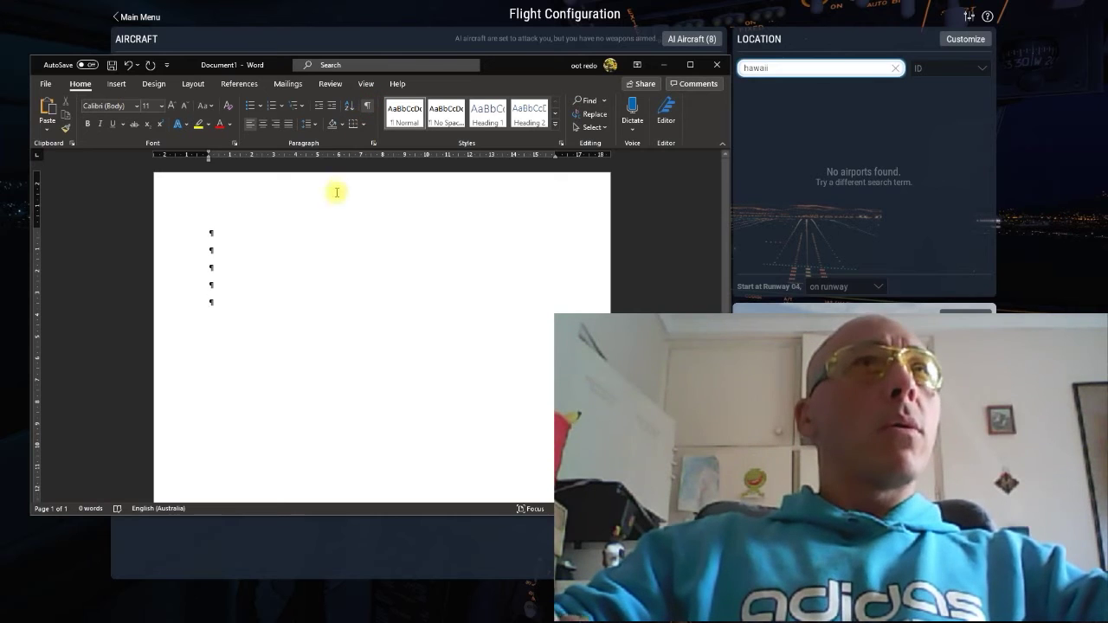
{"action": "key", "text": "Return"}
{"action": "key", "text": "Return"}
{"action": "key", "text": "Return"}
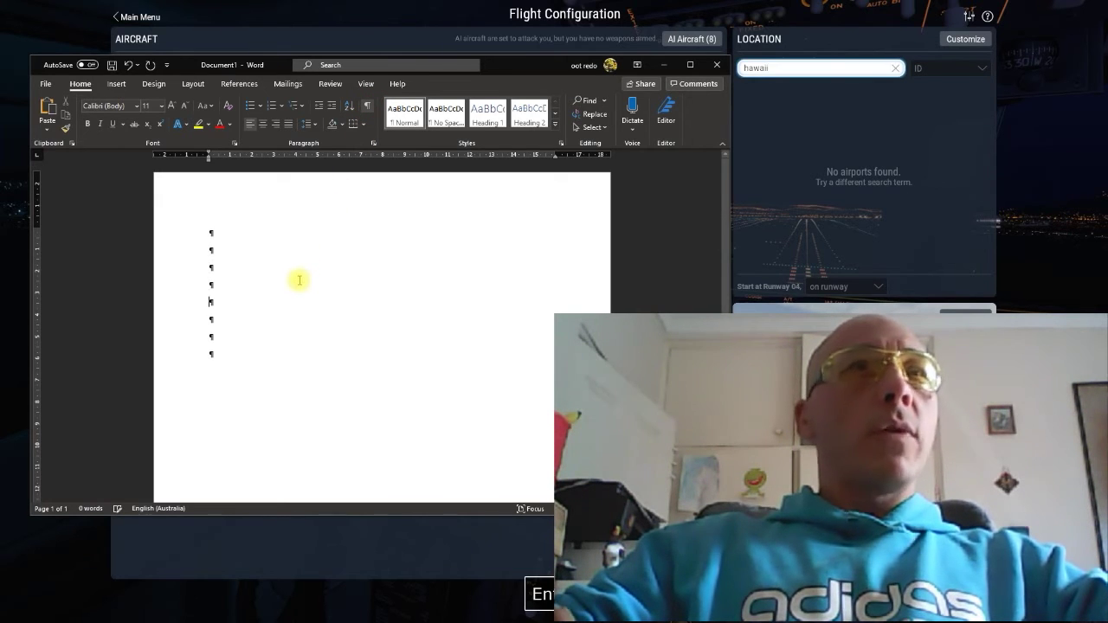
Copy the table C4:D9 from the Excel workbook and paste it on the Word document's third line, keeping source formatting
{"action": "key", "text": "alt+Tab"}
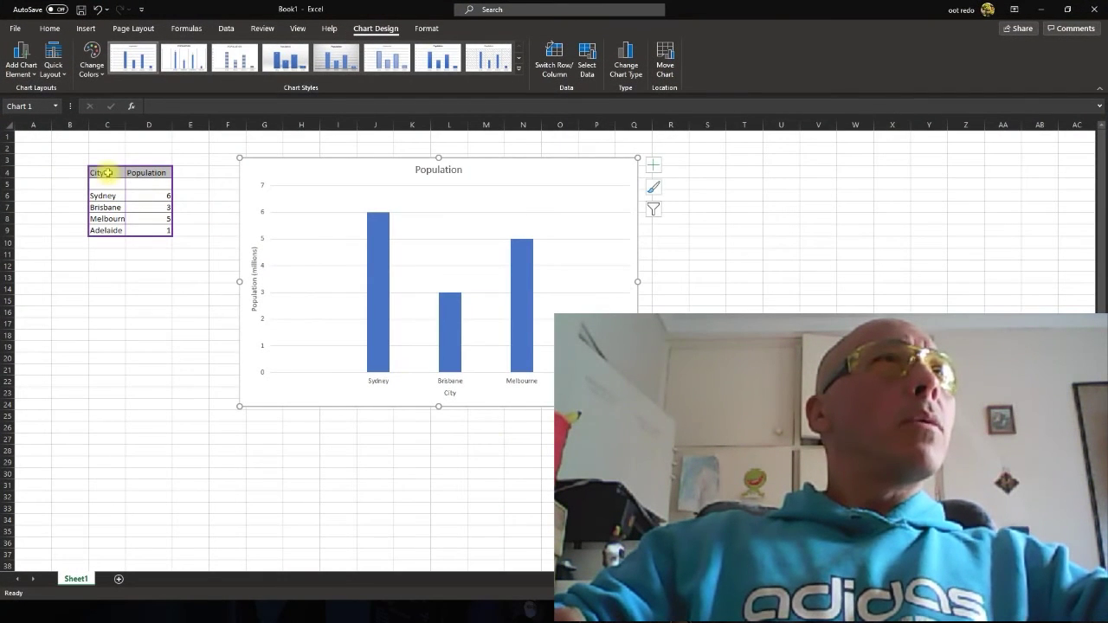
{"action": "left_click_drag", "start_coordinate": [106, 173], "coordinate": [151, 228]}
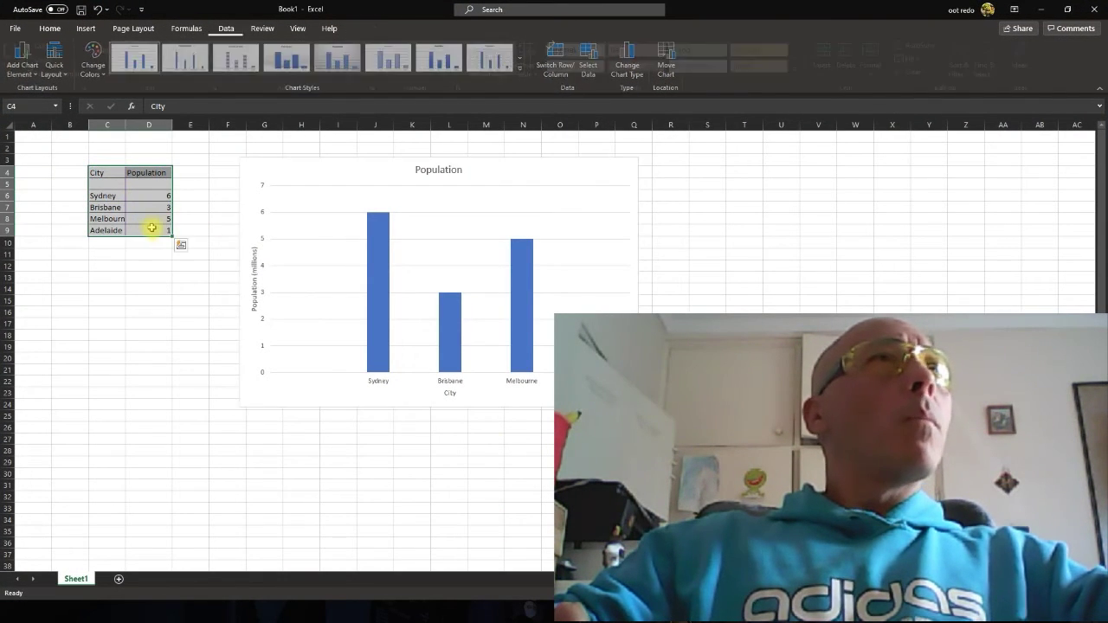
{"action": "right_click", "coordinate": [147, 184]}
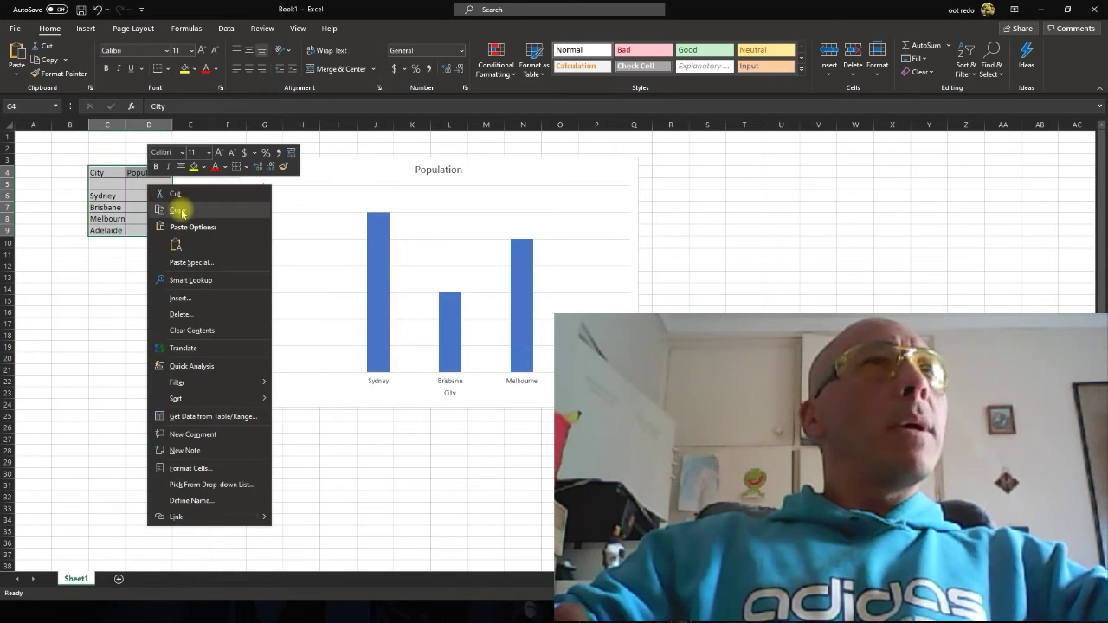
{"action": "left_click", "coordinate": [178, 208]}
{"action": "key", "text": "alt+Tab"}
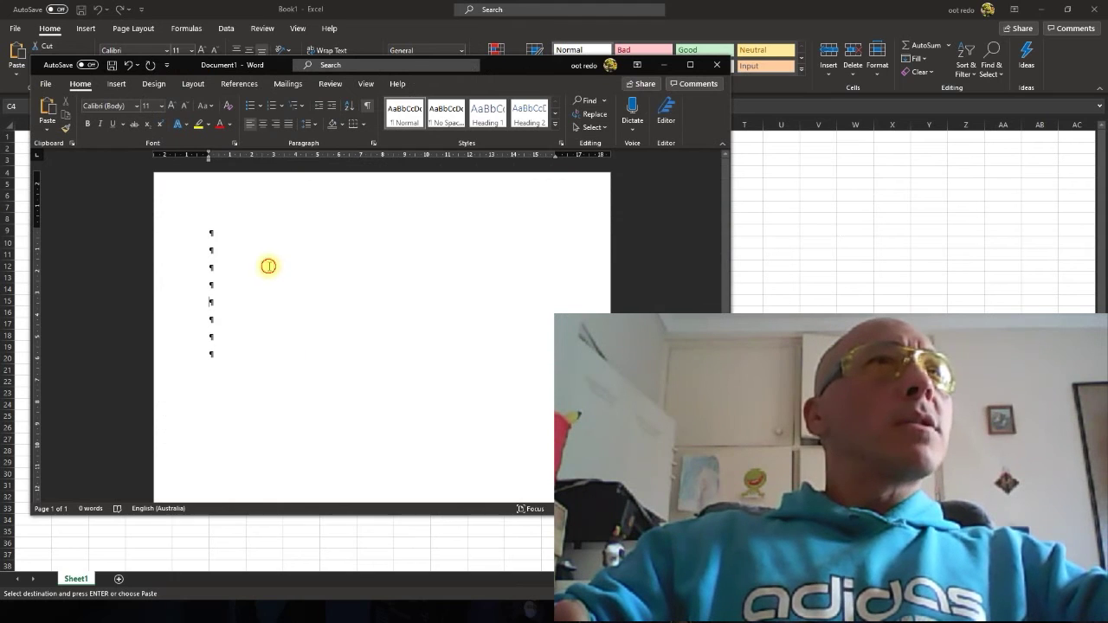
{"action": "right_click", "coordinate": [268, 266]}
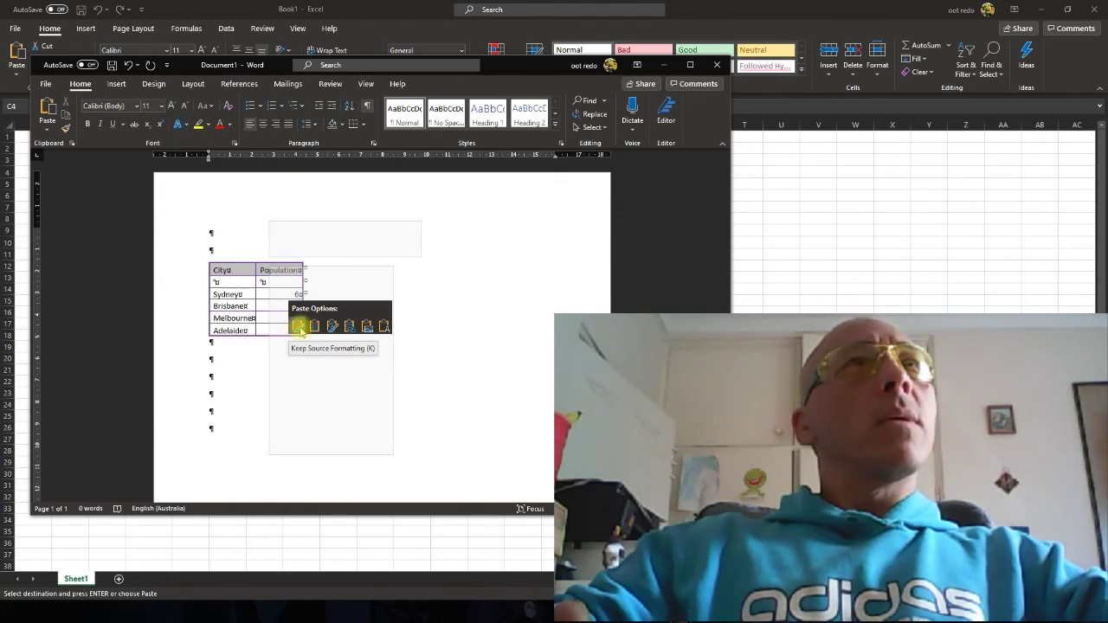
{"action": "left_click", "coordinate": [299, 325]}
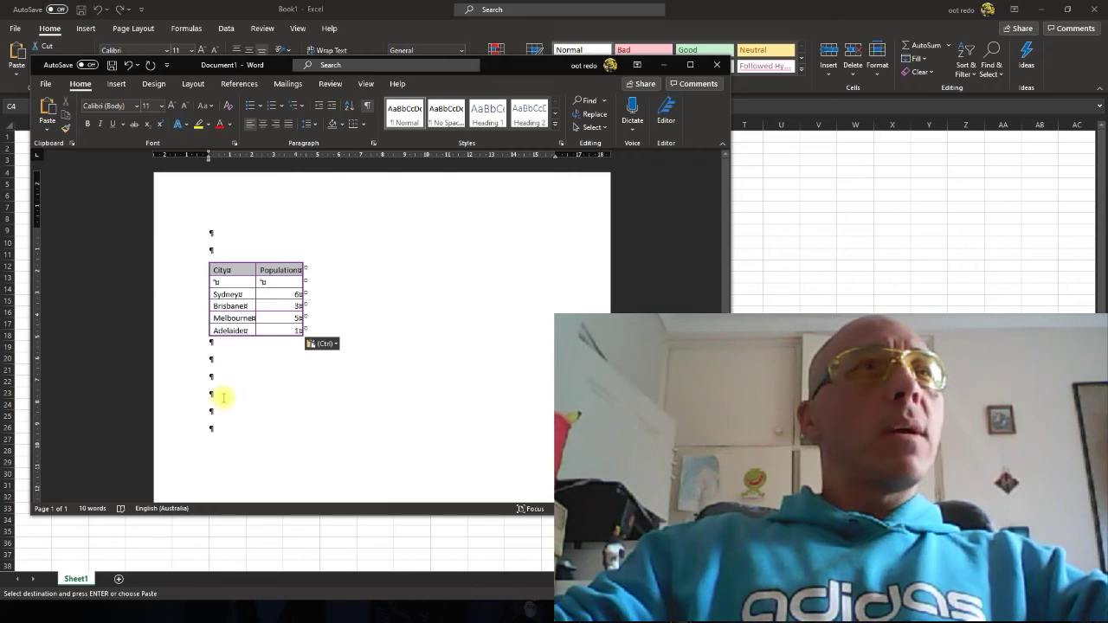
Copy the Population chart from the Excel workbook and paste it a few lines below the table in the Word document
{"action": "left_click", "coordinate": [283, 542]}
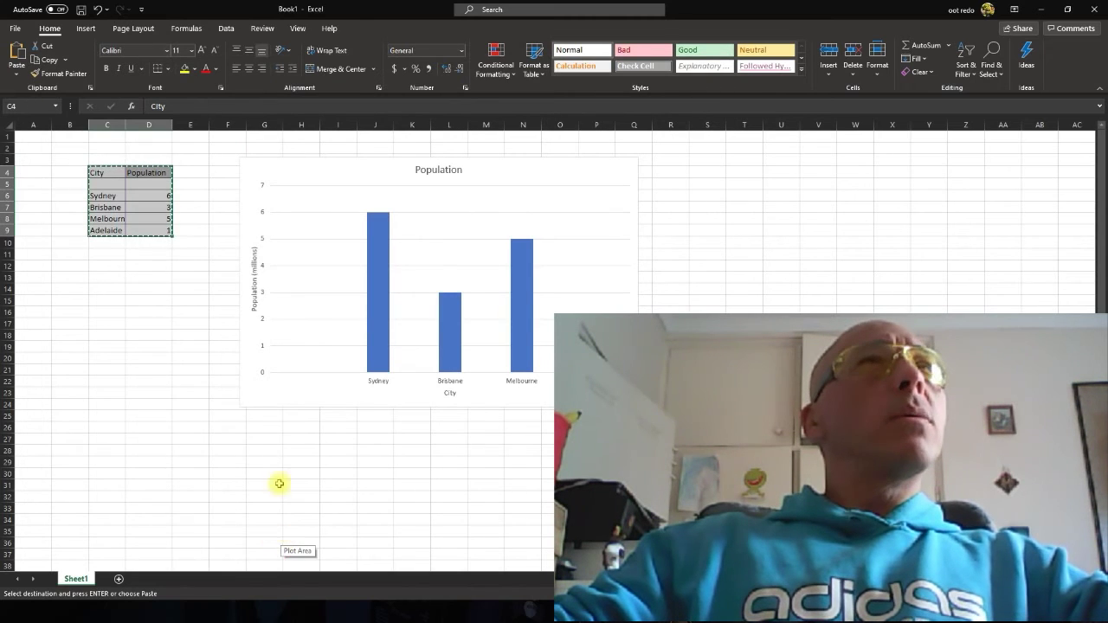
{"action": "left_click", "coordinate": [277, 164]}
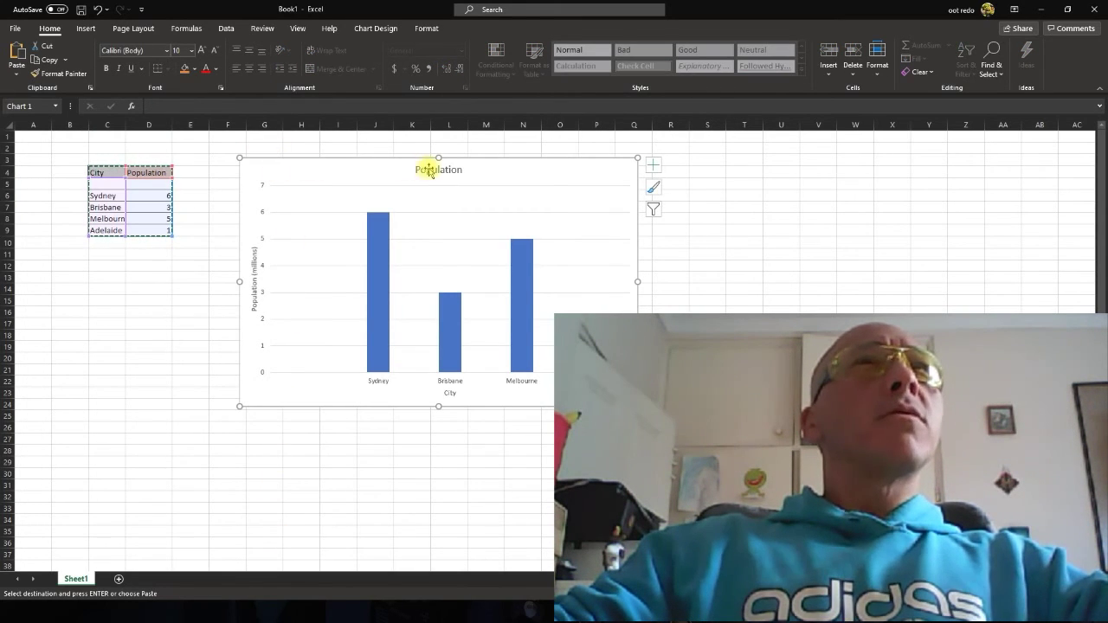
{"action": "right_click", "coordinate": [274, 170]}
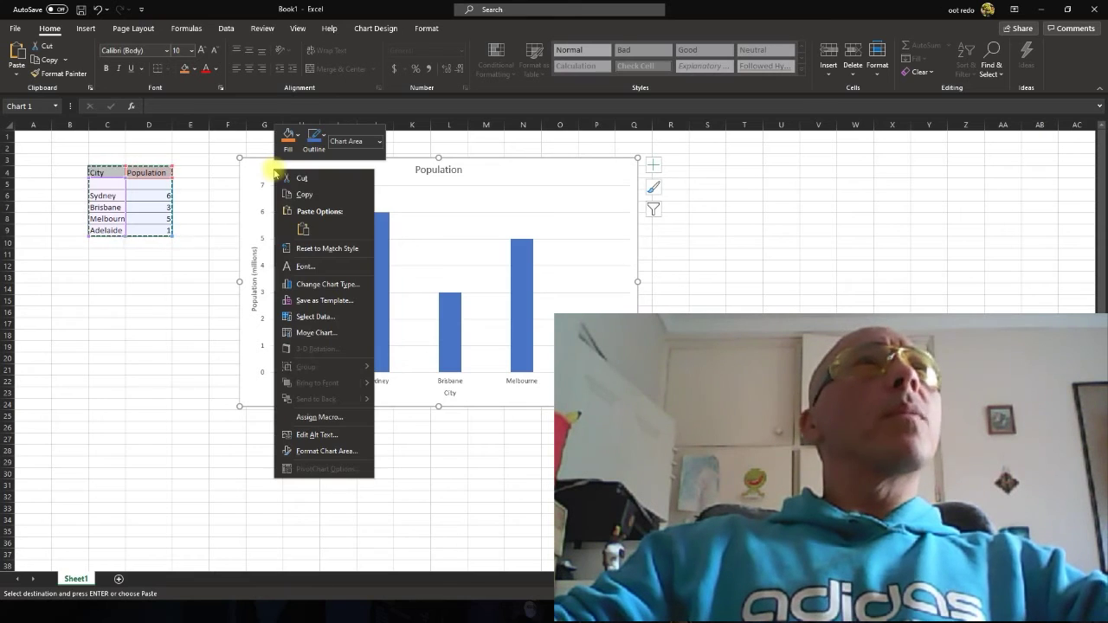
{"action": "left_click", "coordinate": [305, 196]}
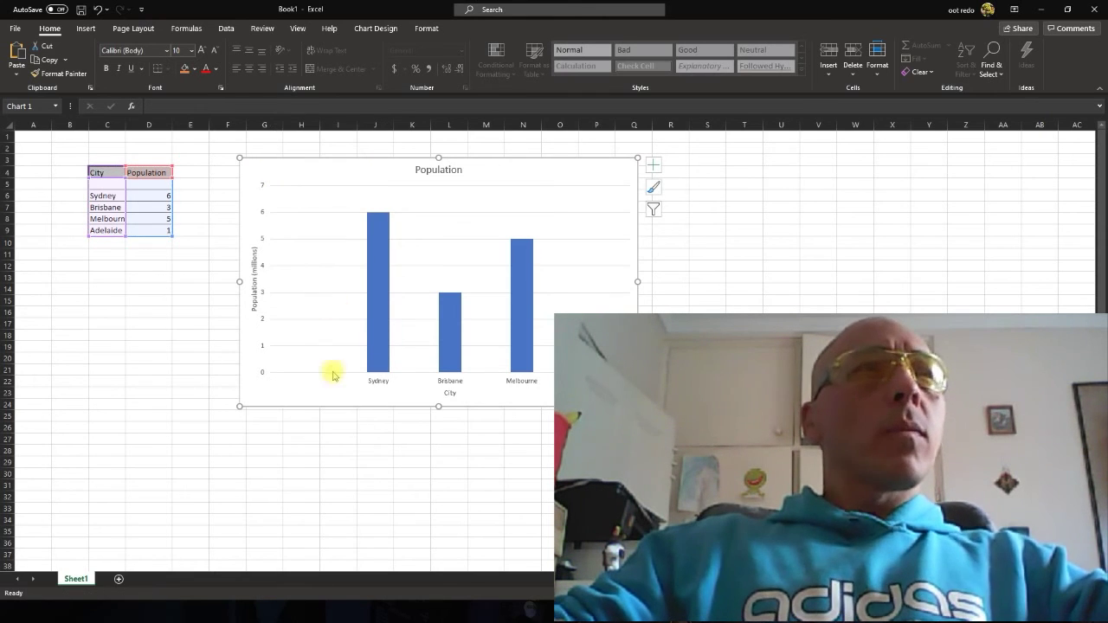
{"action": "key", "text": "alt+Tab"}
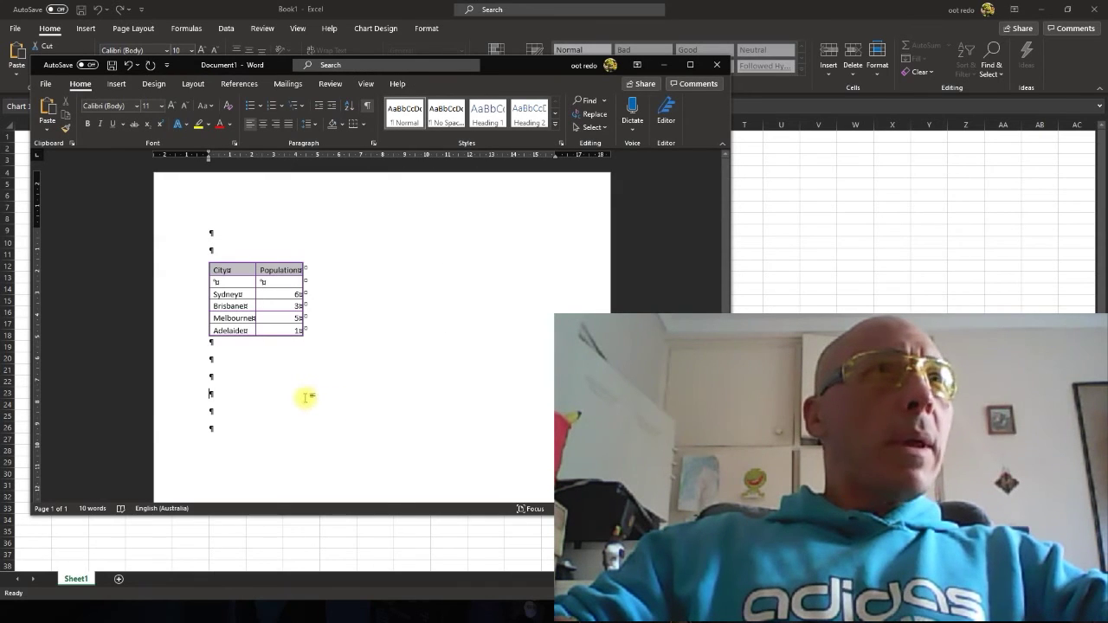
{"action": "right_click", "coordinate": [303, 395]}
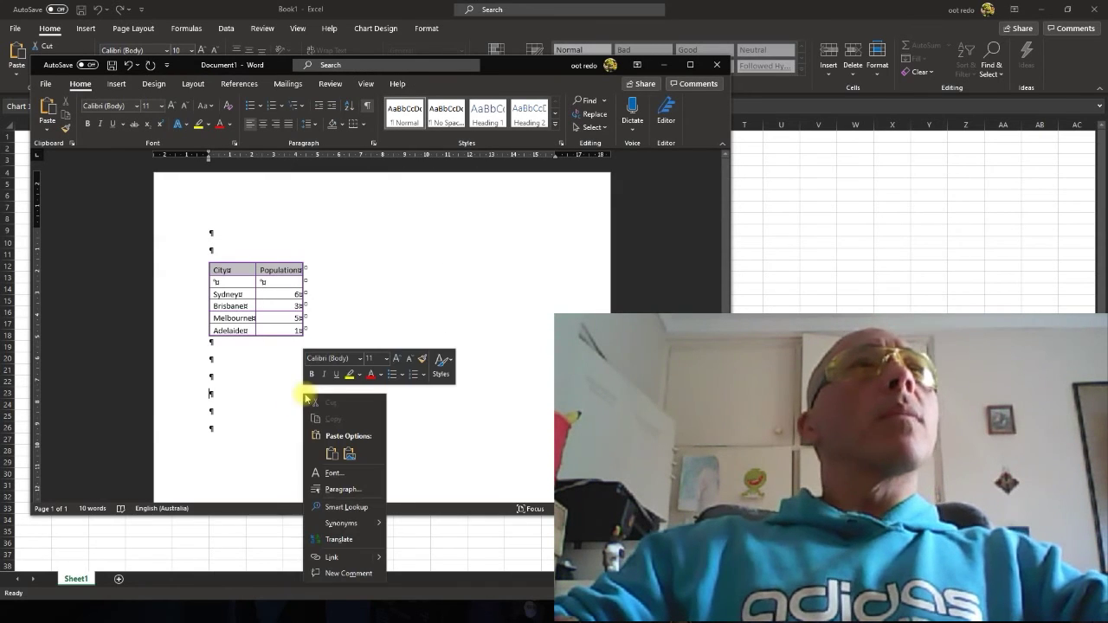
{"action": "left_click", "coordinate": [335, 454]}
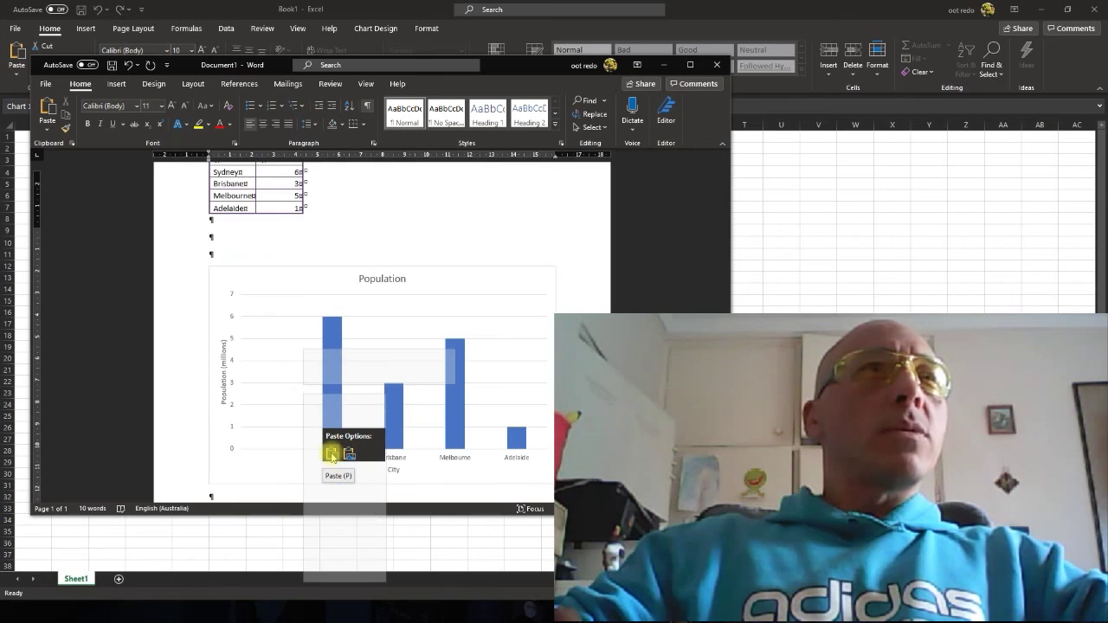
{"action": "mouse_move", "coordinate": [337, 374]}
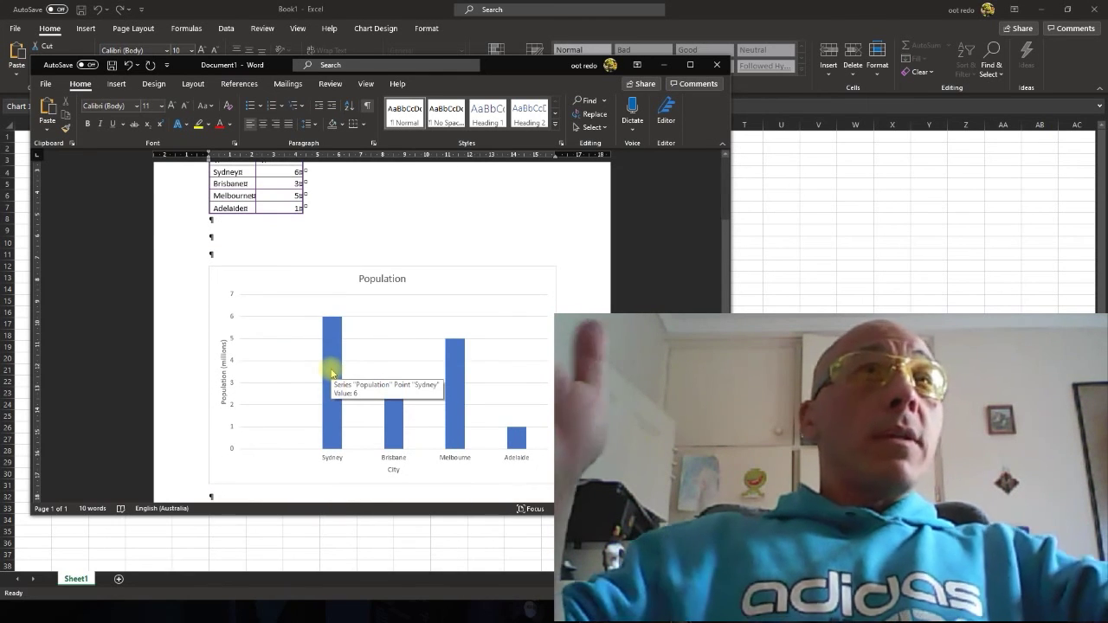
{"action": "scroll", "coordinate": [337, 374], "scroll_direction": "up", "scroll_amount": 2}
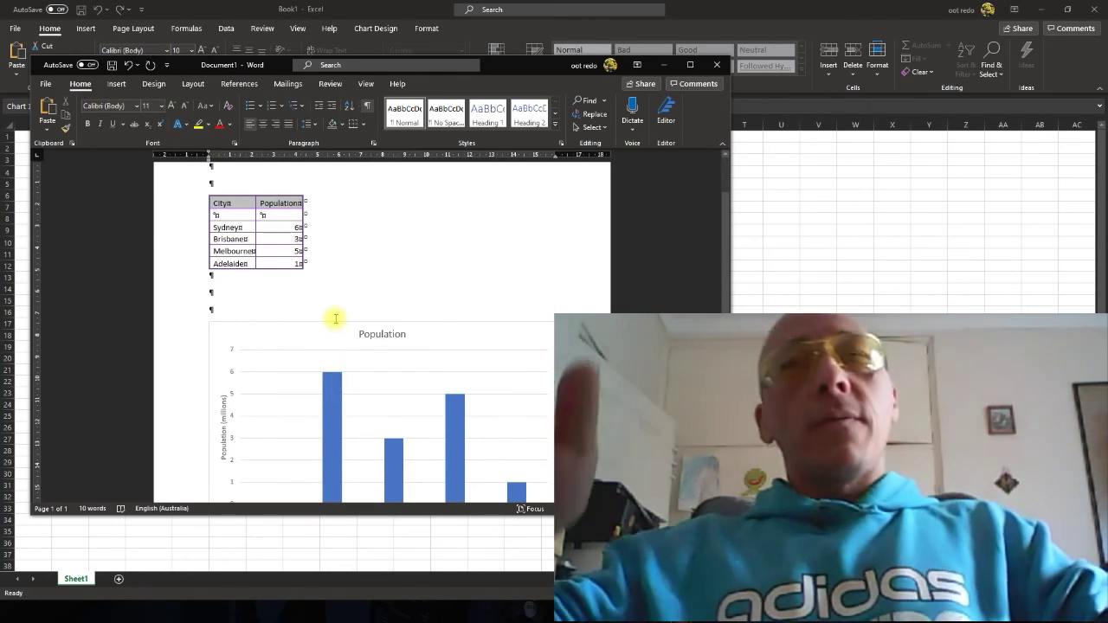